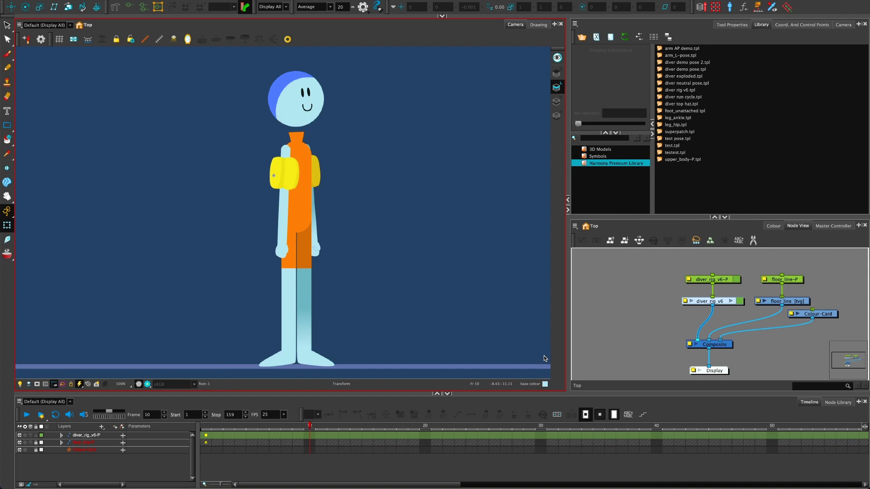
- Enter the diver_rig_v6 group in the node network, look over its peg and drawing hierarchy, and return to the top level
click(730, 302)
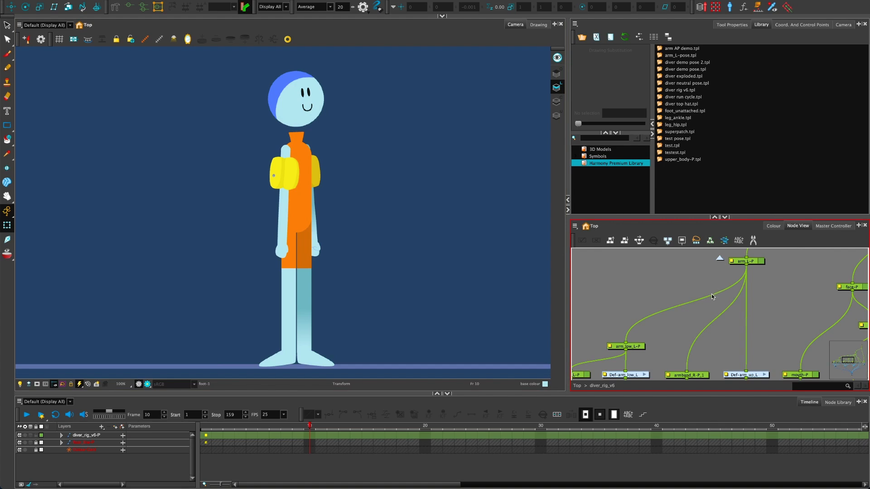
scroll(712, 297, down, 8)
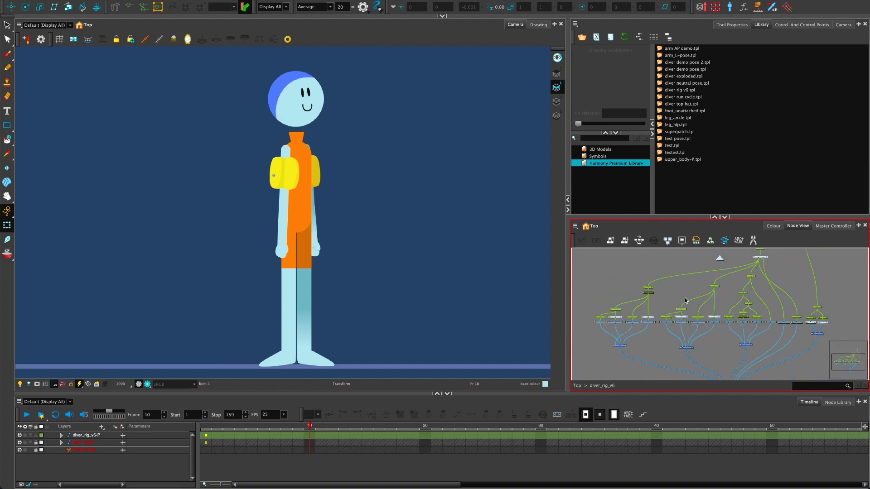
drag(680, 284, 689, 265)
click(719, 258)
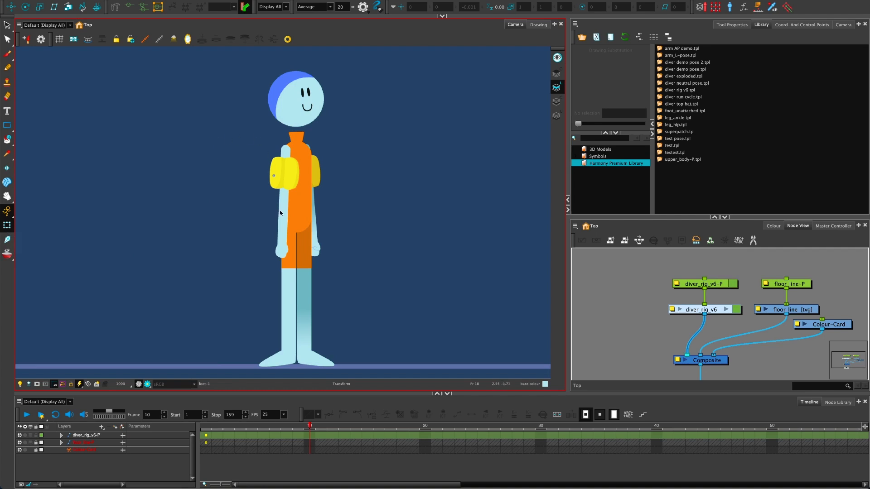
- Select the near arm's parts and step the selection up its parents to the upper body, back down to arm_up_R, and deselect
click(285, 200)
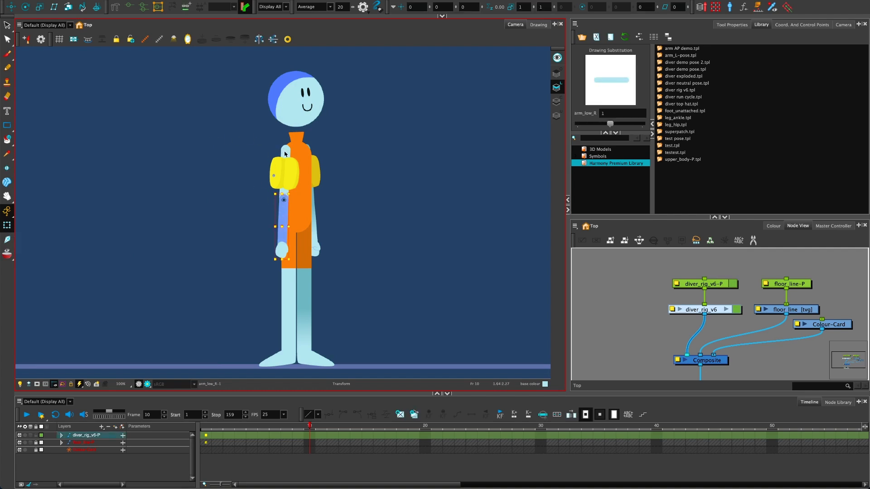
key(Escape)
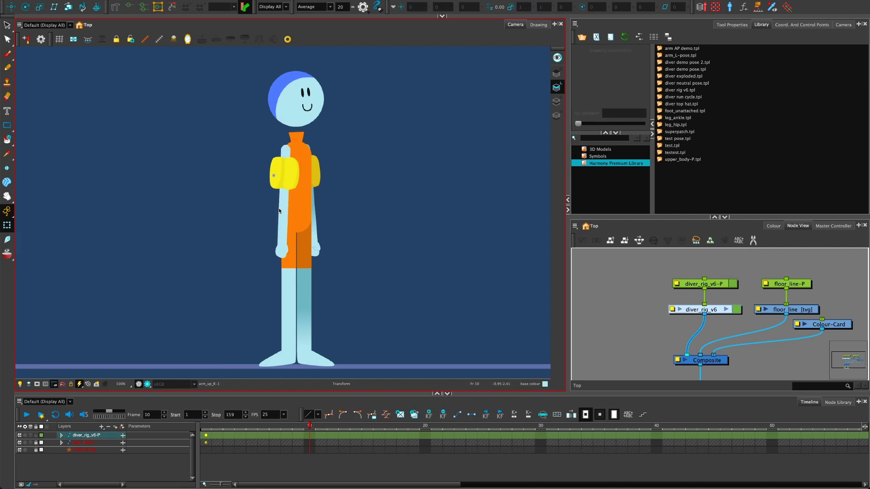
key(b)
key(b)
key(b)
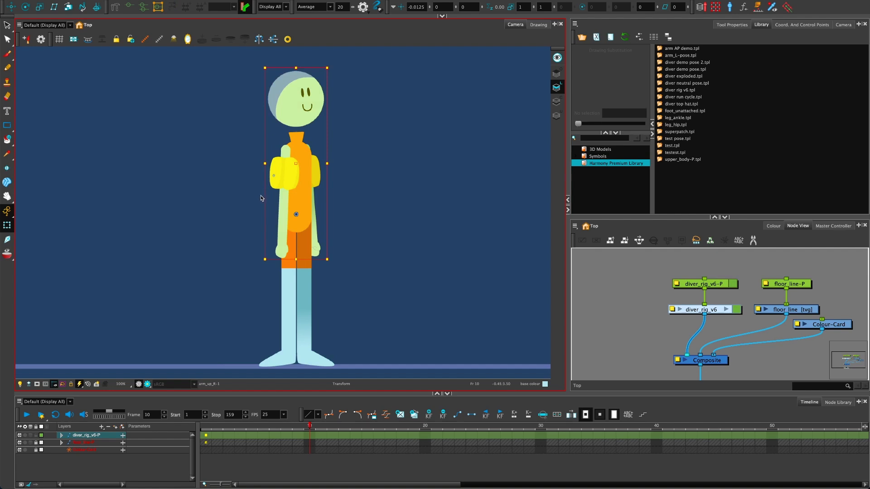
key(shift+b)
key(shift+b)
key(shift+b)
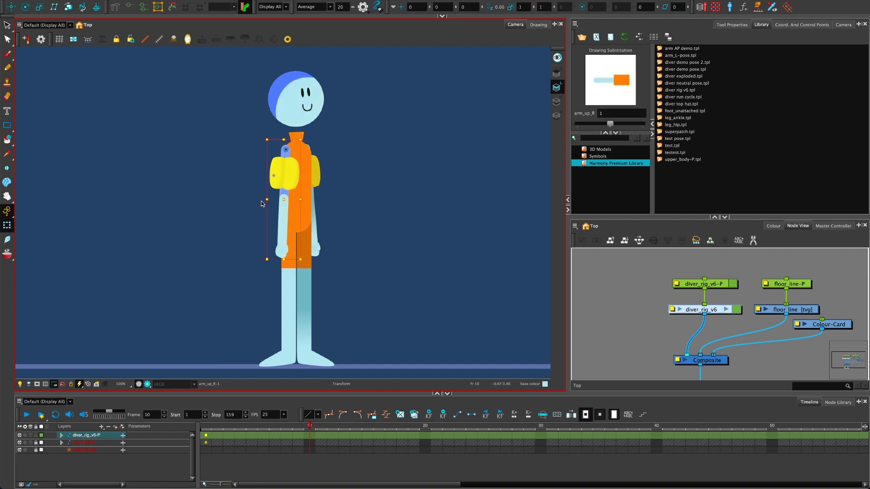
key(Escape)
- Select the near hand and walk the selection up through the arm and upper body to the whole character, then back to the lower arm peg
scroll(280, 257, up, 1)
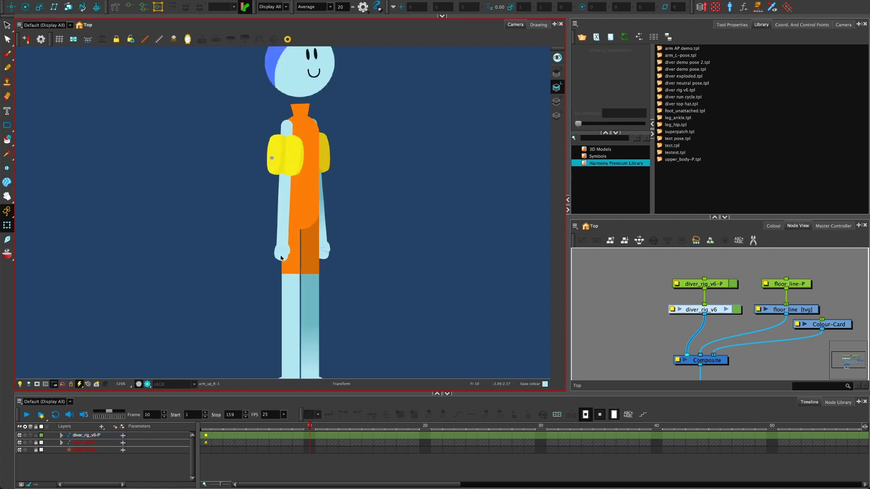
scroll(281, 257, up, 3)
click(280, 250)
drag(244, 179, 252, 259)
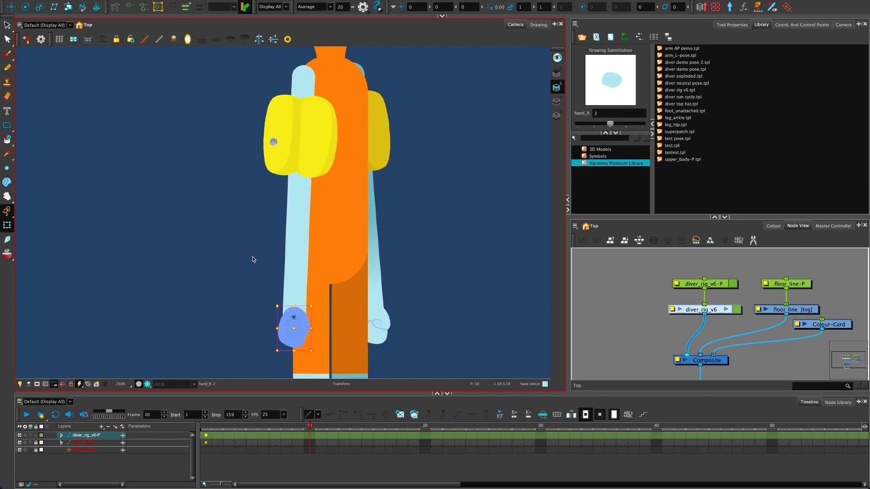
key(shift+b)
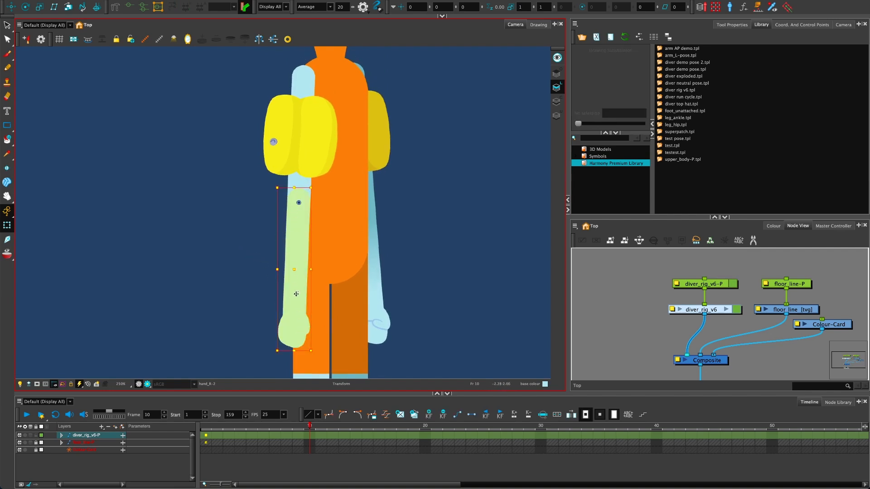
key(b)
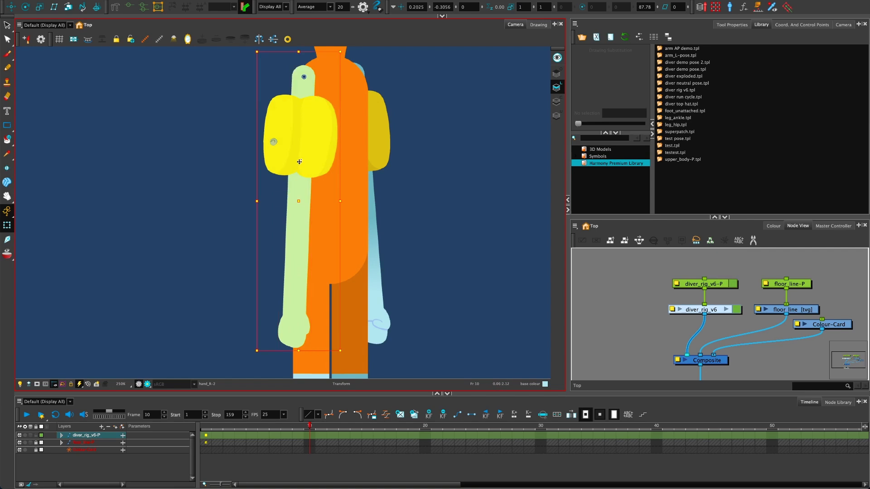
key(b)
key(b)
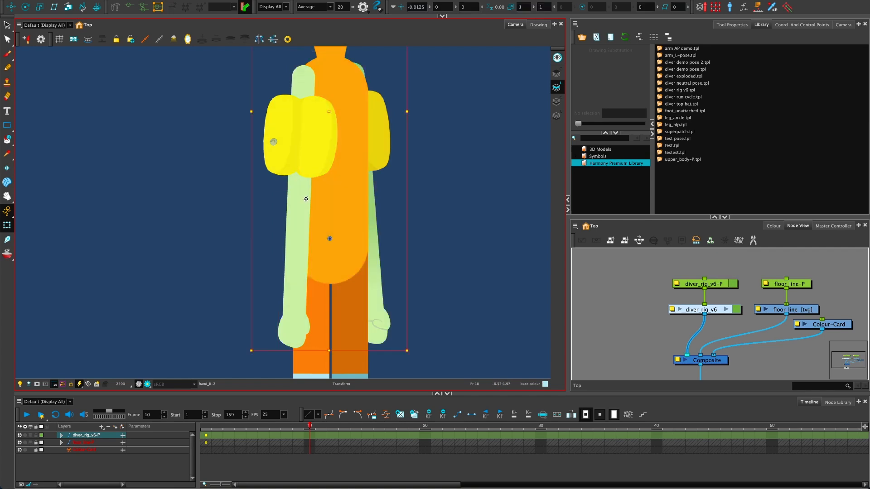
key(b)
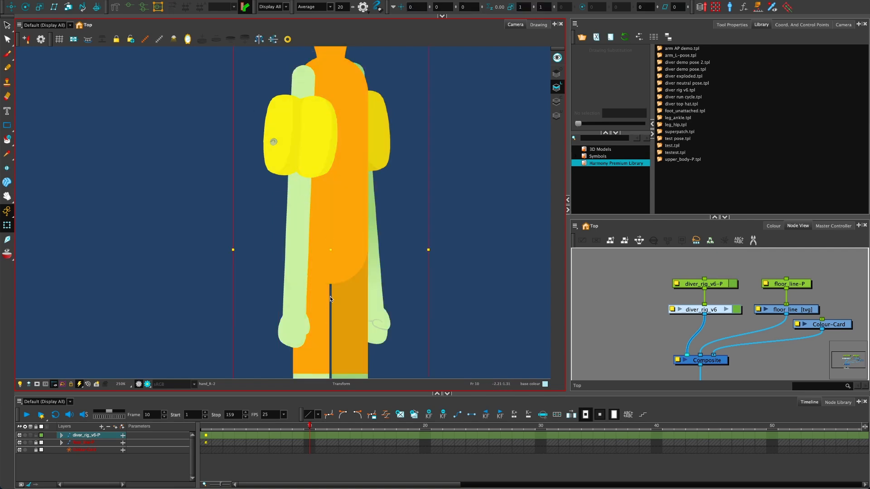
click(301, 258)
click(211, 205)
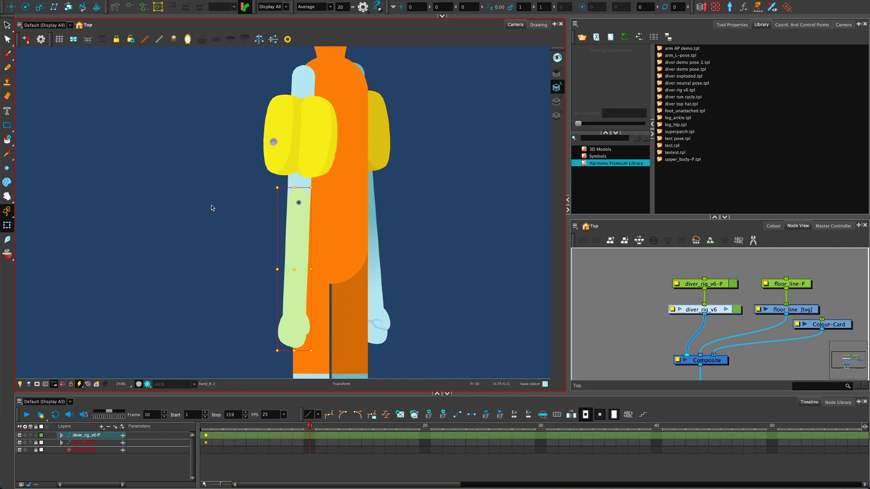
- Try moving the near lower arm and hand well away from the body, undo the move, and clear the selection
click(296, 230)
drag(271, 354, 296, 357)
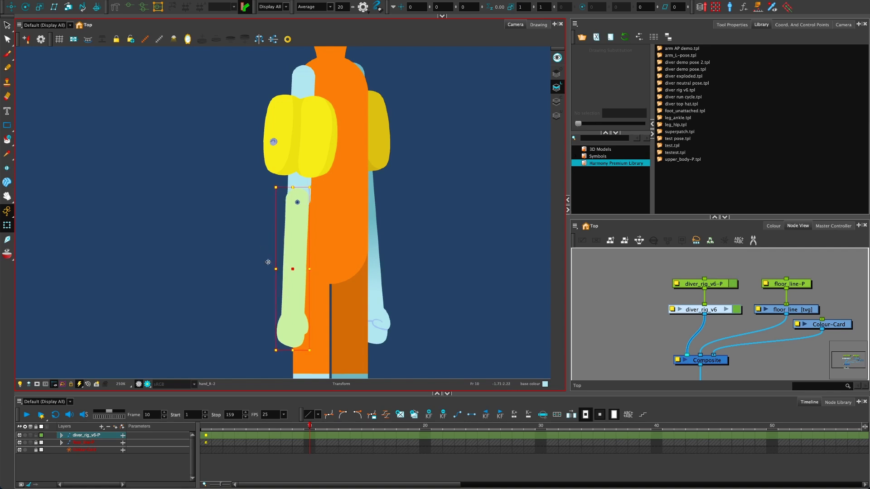
drag(286, 261, 115, 238)
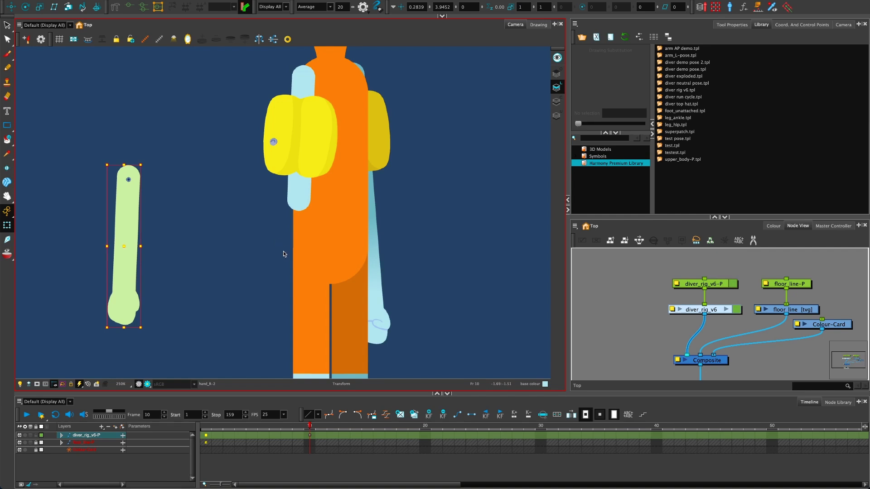
key(ctrl+z)
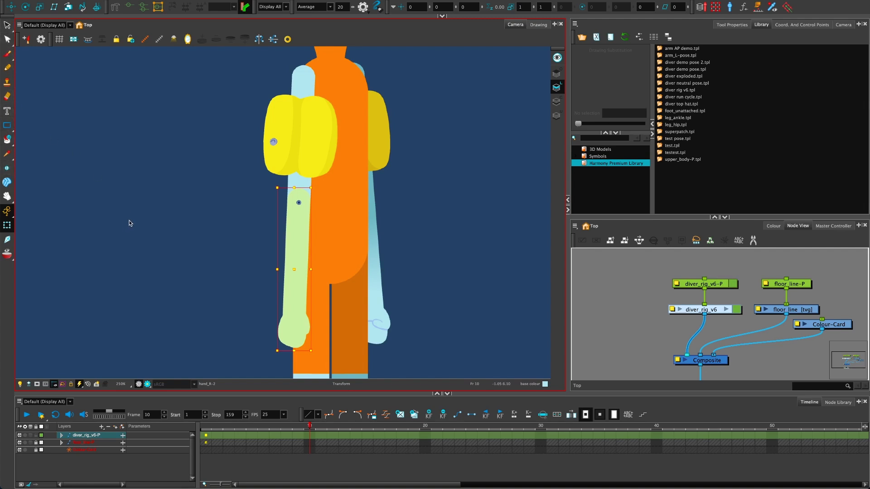
click(273, 211)
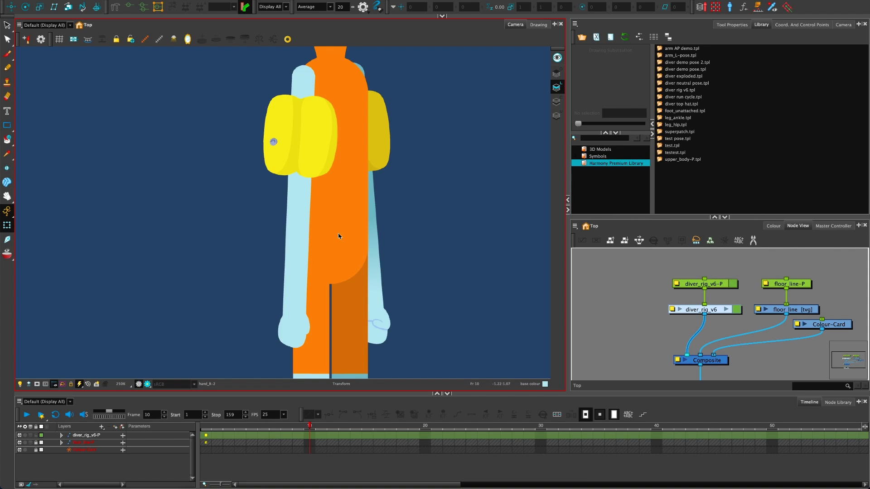
- Select the near hand's drawing, open the diver_rig_v6 group, and select the hand_L-P peg above that drawing
click(297, 322)
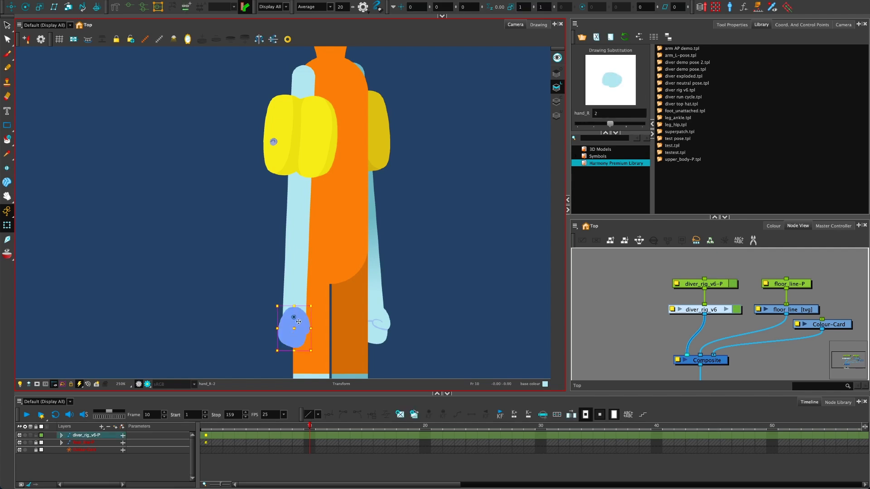
double_click(700, 310)
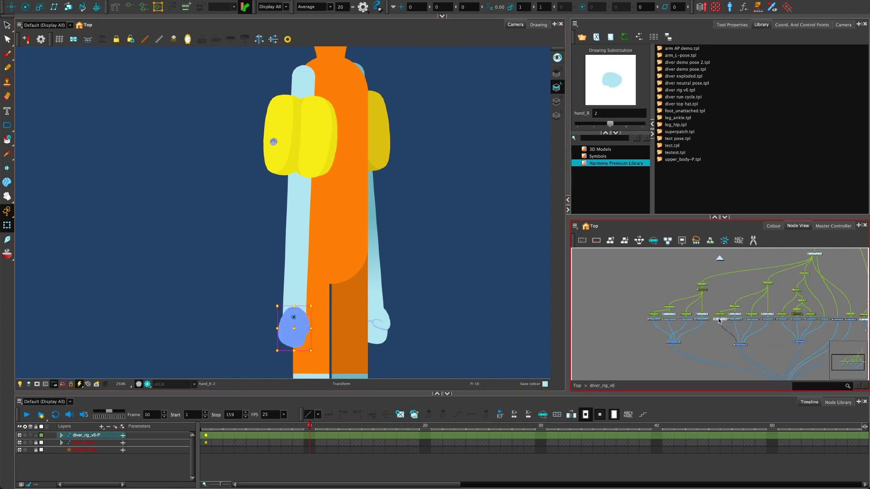
scroll(724, 319, up, 5)
scroll(724, 318, up, 4)
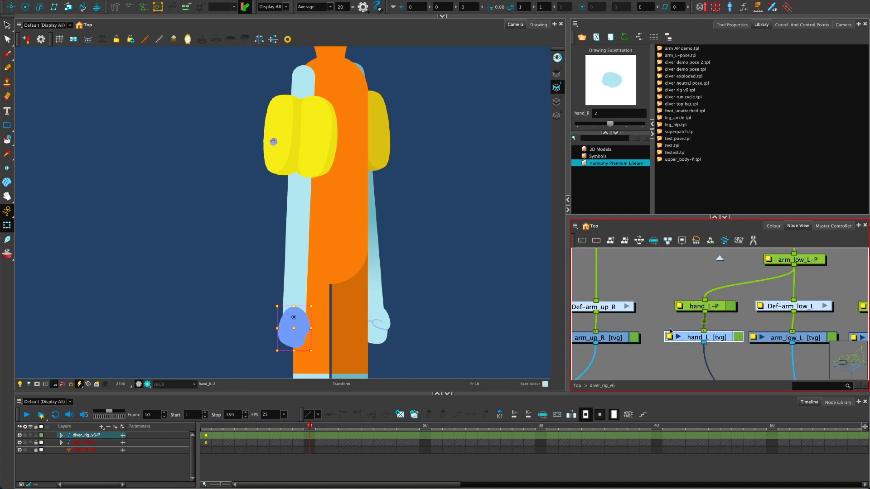
click(696, 308)
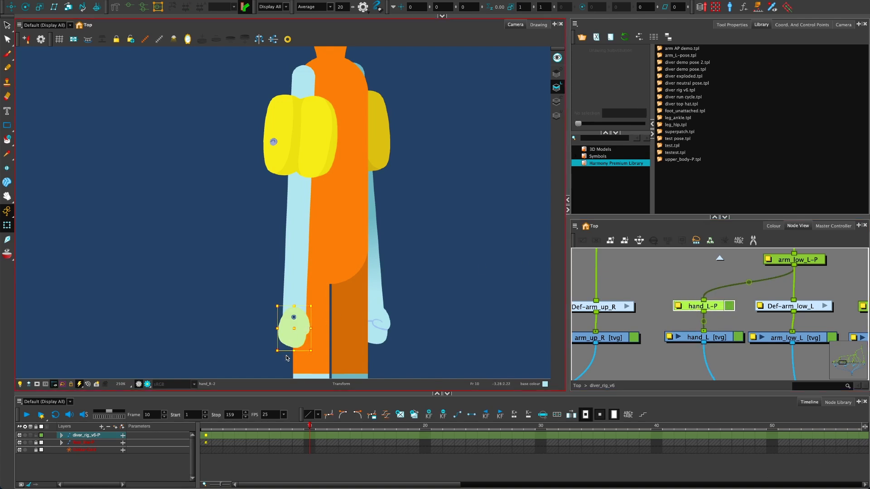
- Try rotating the near hand with its hand_L-P peg, undo the rotation, and try skewing the hand instead
mouse_move(285, 351)
mouse_down()
mouse_move(297, 346)
mouse_move(286, 352)
mouse_move(264, 323)
mouse_up()
key(ctrl+z)
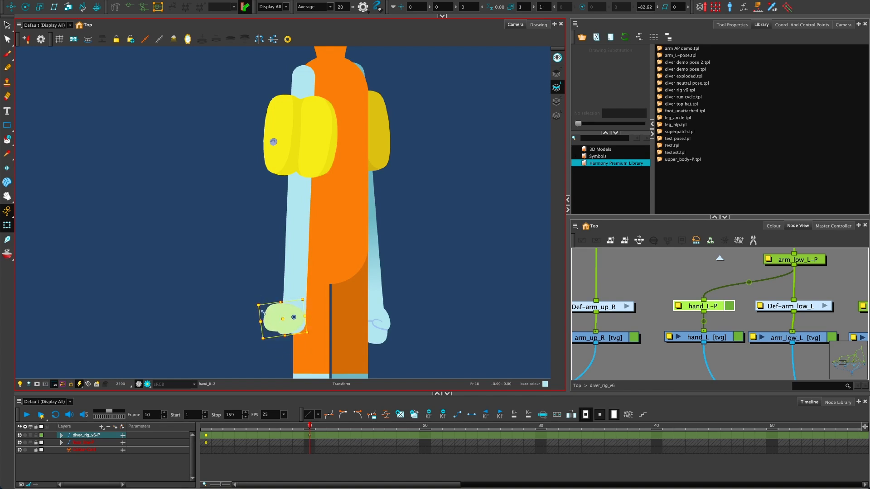
key(ctrl+z)
drag(293, 353, 255, 351)
key(ctrl+z)
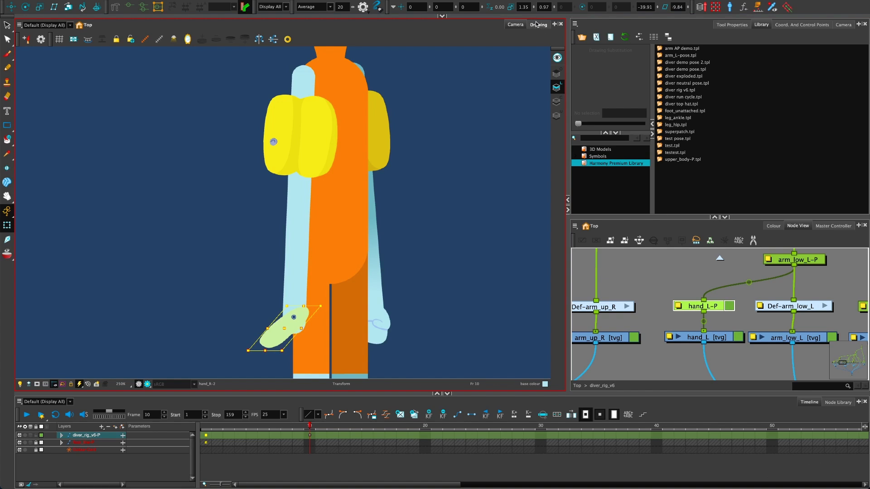
- Examine the hand's original artwork in the Drawing view, then compare it with the skewed hand_L drawing in the Camera view
click(706, 304)
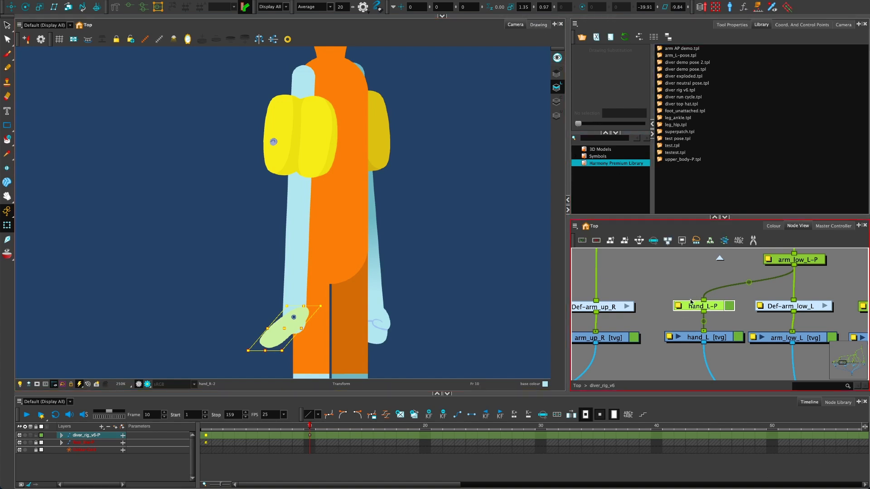
click(538, 25)
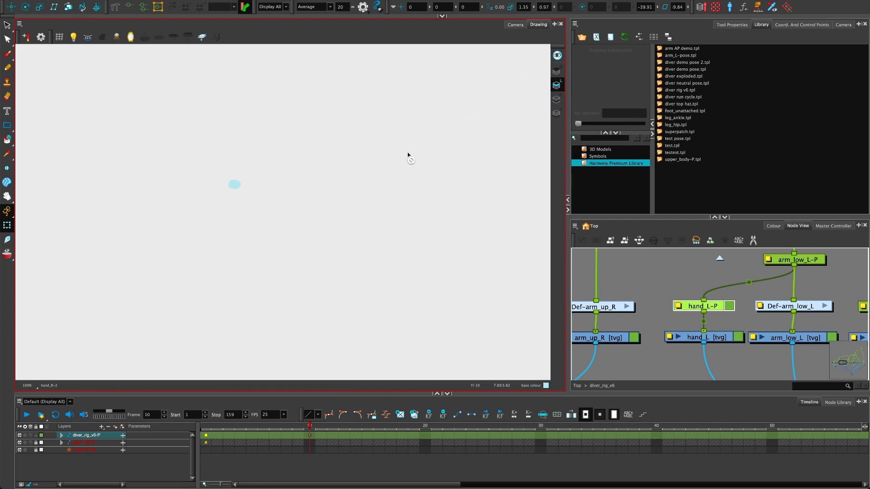
scroll(245, 190, up, 5)
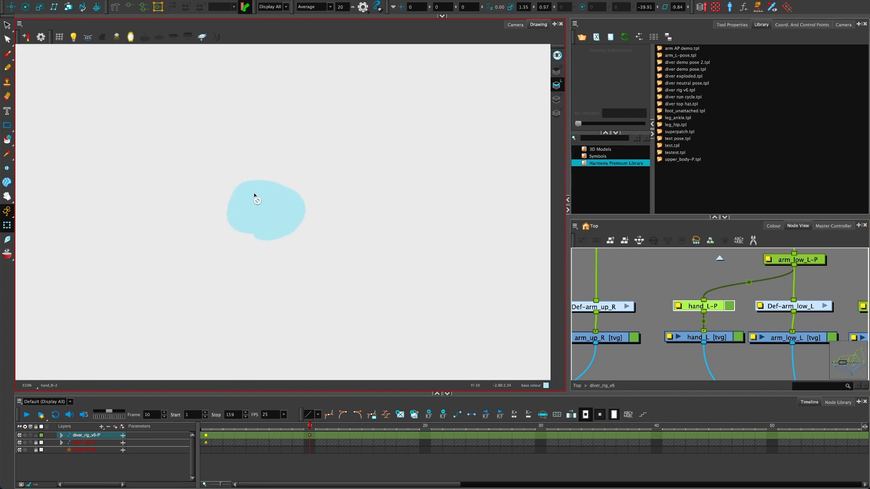
click(515, 25)
click(246, 318)
click(274, 343)
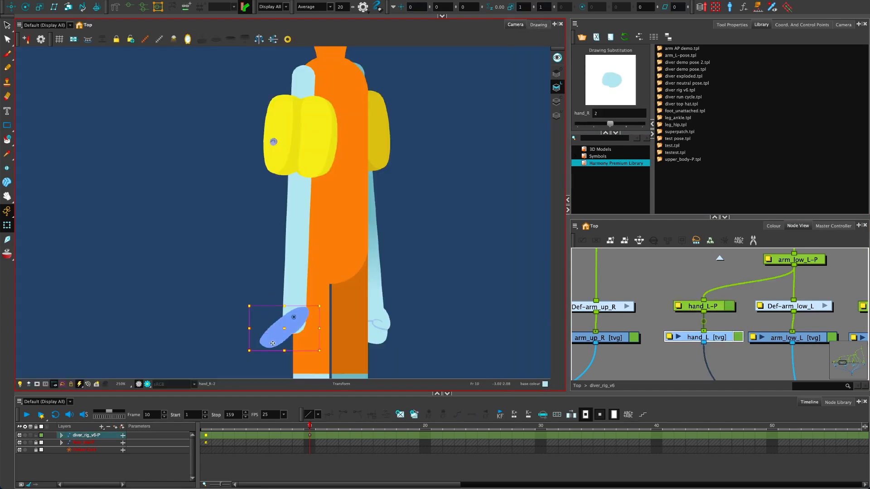
- Deselect the hand and undo its test transformations
key(Escape)
key(ctrl+z)
key(ctrl+z)
key(ctrl+z)
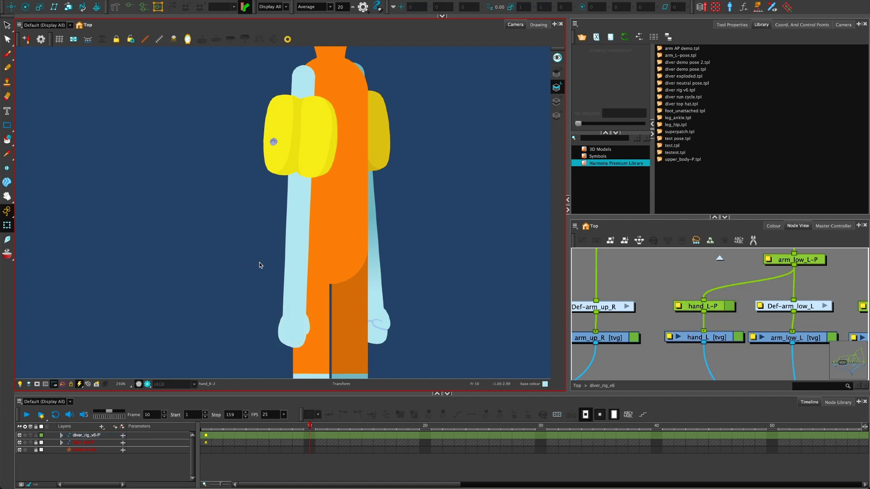
- Select the body and rotate the upper body at the waist so that the diver leans forward
scroll(260, 265, down, 3)
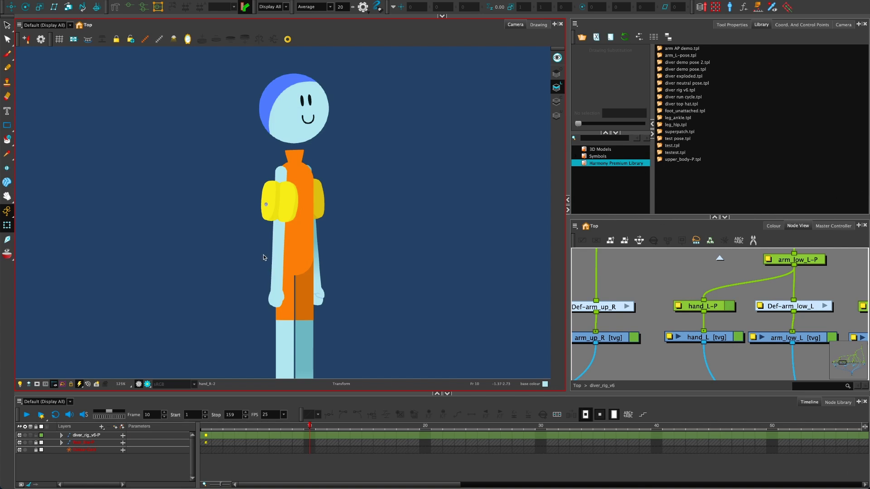
scroll(237, 249, down, 1)
key(space)
drag(226, 299, 227, 267)
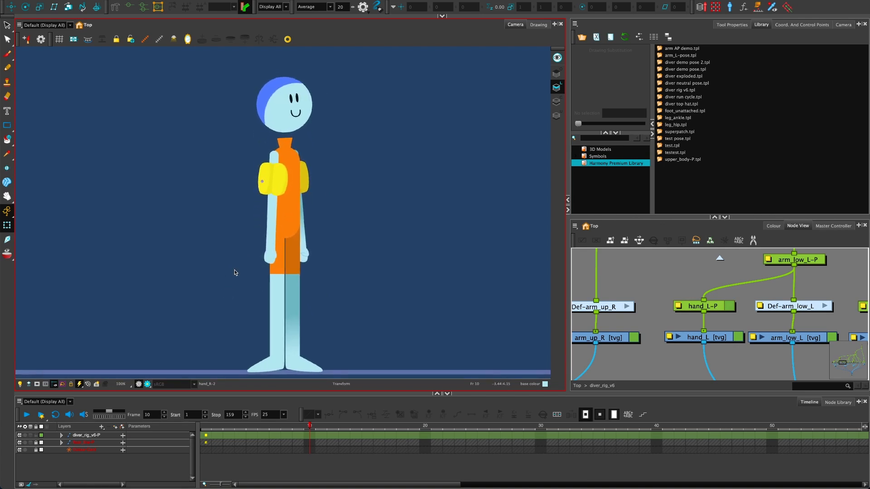
click(291, 209)
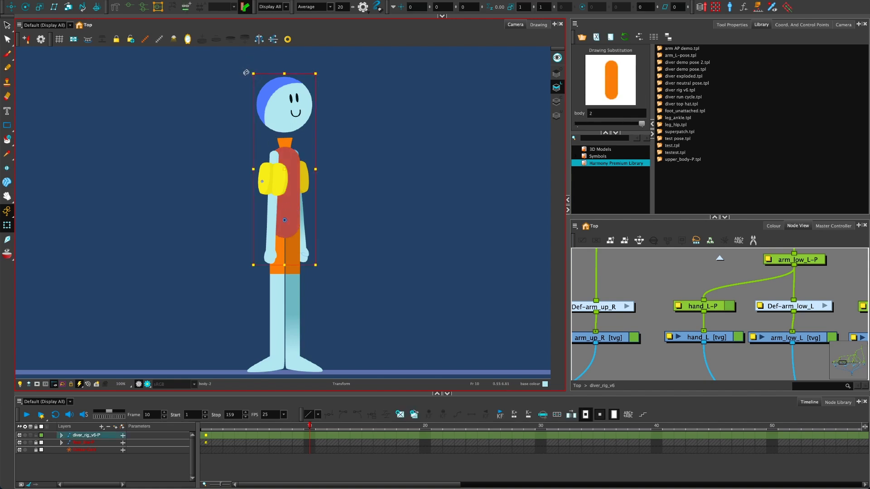
drag(245, 73, 303, 69)
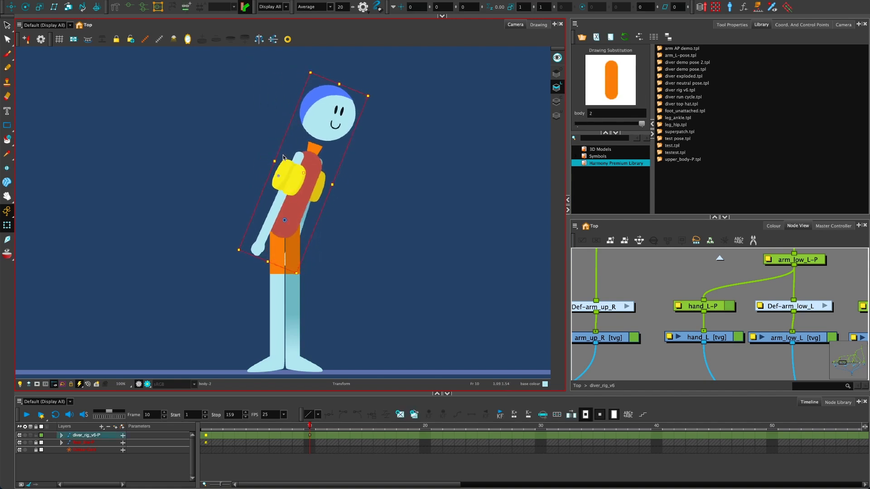
- Show the body's deformation controls, bend the torso so the chest and head stand upright over the hips, and select the neck
key(shift+F11)
click(240, 141)
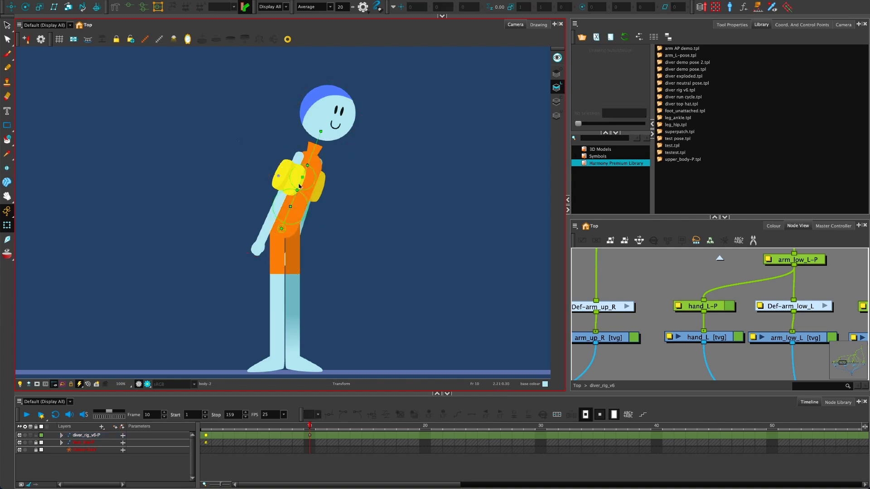
drag(299, 182, 297, 147)
click(277, 140)
click(294, 143)
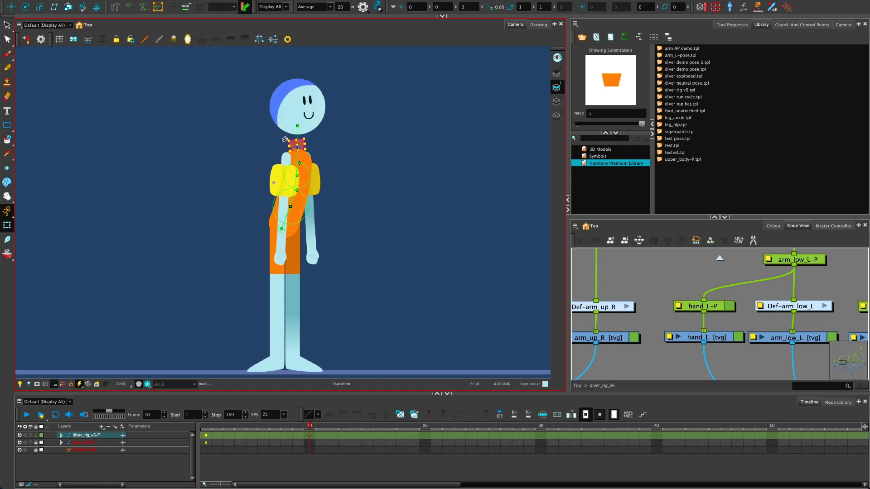
- Tilt the diver's head back and shift it slightly so that it sits over the neck
scroll(286, 138, up, 5)
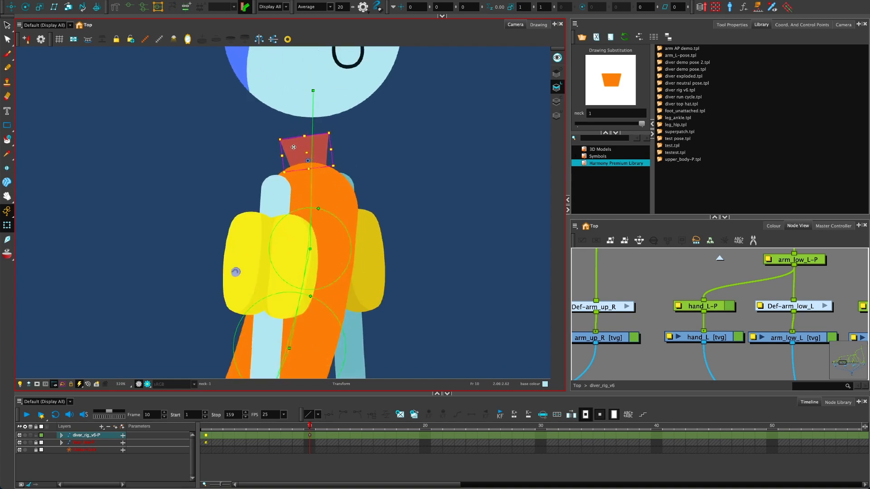
scroll(283, 144, down, 2)
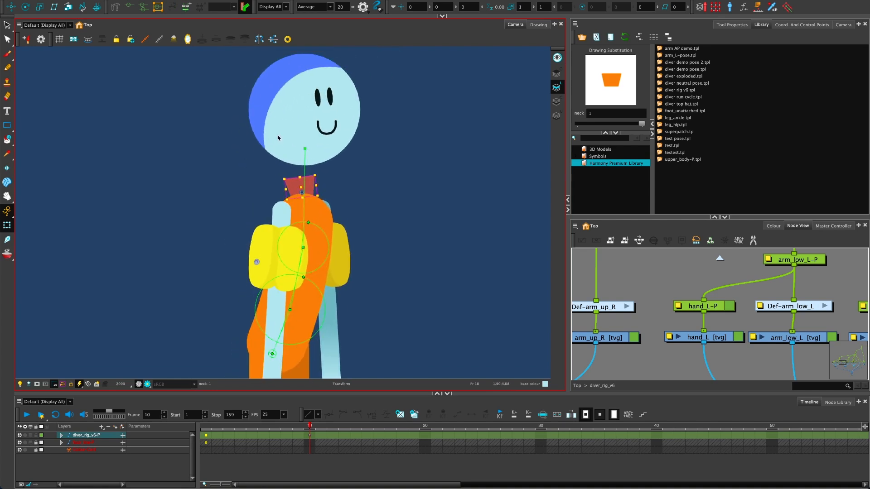
click(278, 138)
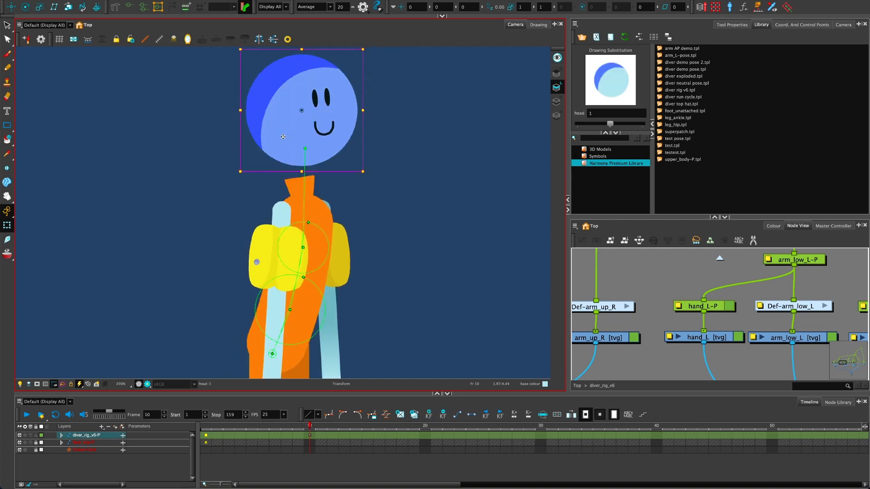
mouse_move(240, 177)
mouse_down()
mouse_move(222, 181)
mouse_move(253, 182)
mouse_up()
drag(279, 148, 273, 152)
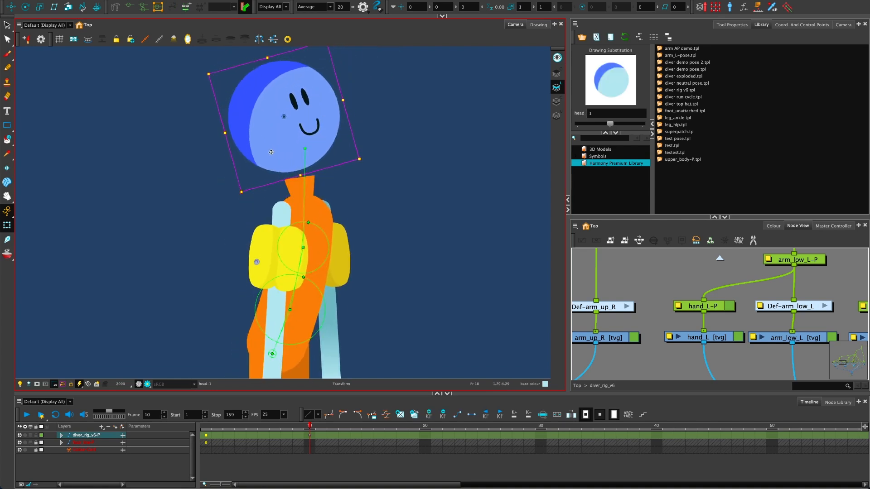
click(210, 153)
- Swing the near upper arm backward from the shoulder and bend its forearm down toward the hip
drag(236, 212, 274, 91)
click(292, 140)
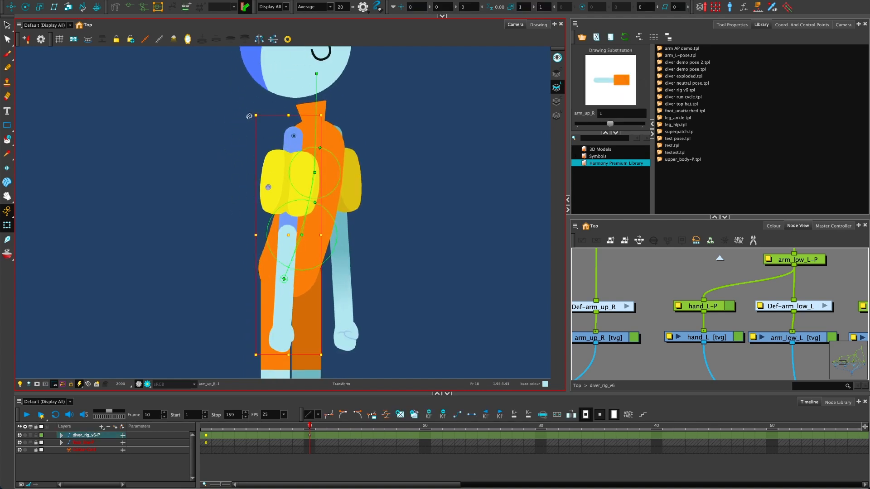
click(167, 261)
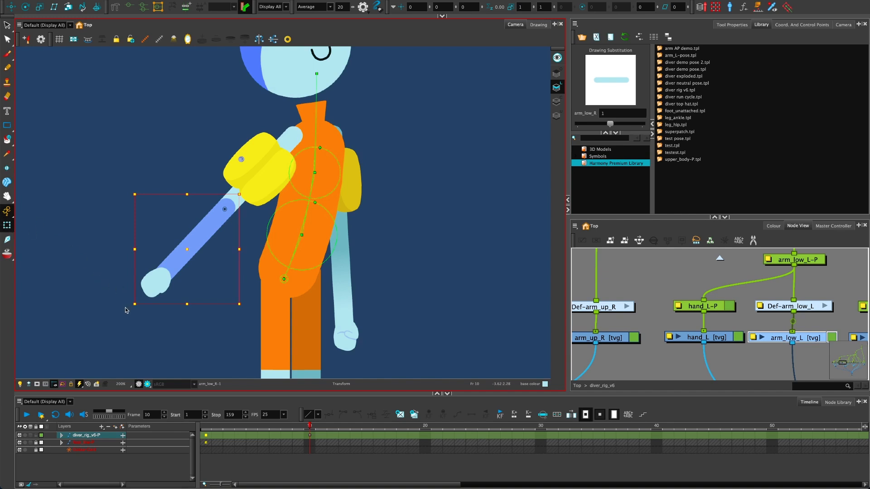
drag(131, 305, 313, 306)
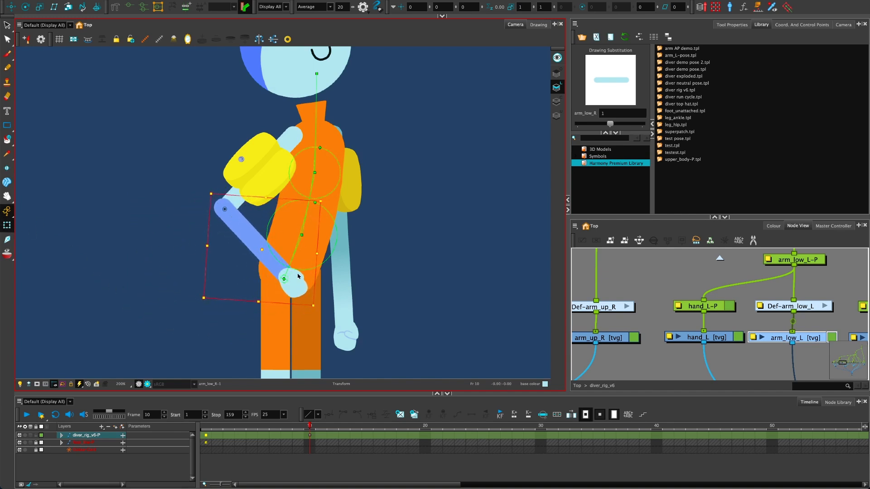
drag(196, 303, 156, 293)
- Switch the near hand to drawing 1 and rotate it at the wrist so the fingers point down and back
click(261, 310)
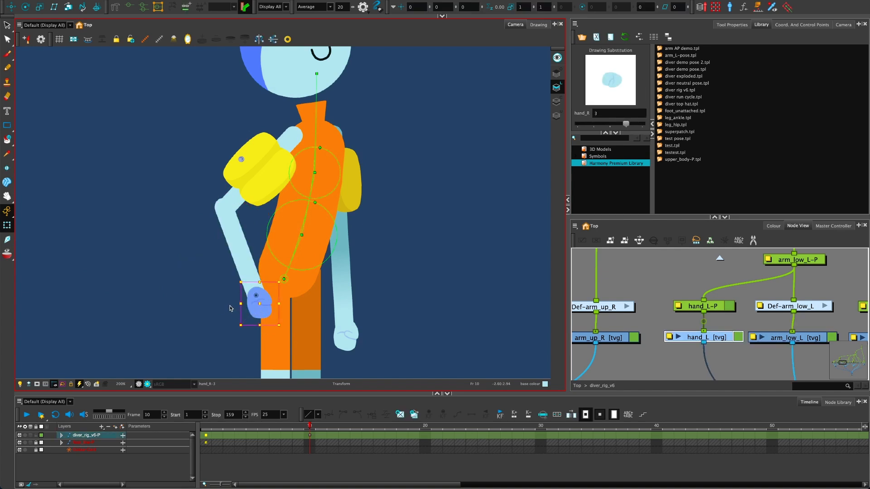
click(438, 285)
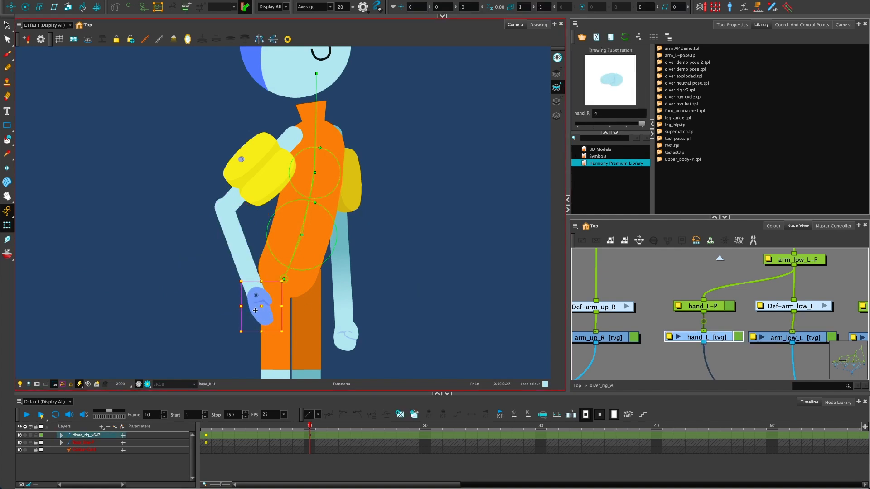
key(bracketleft)
key(bracketleft)
key(bracketleft)
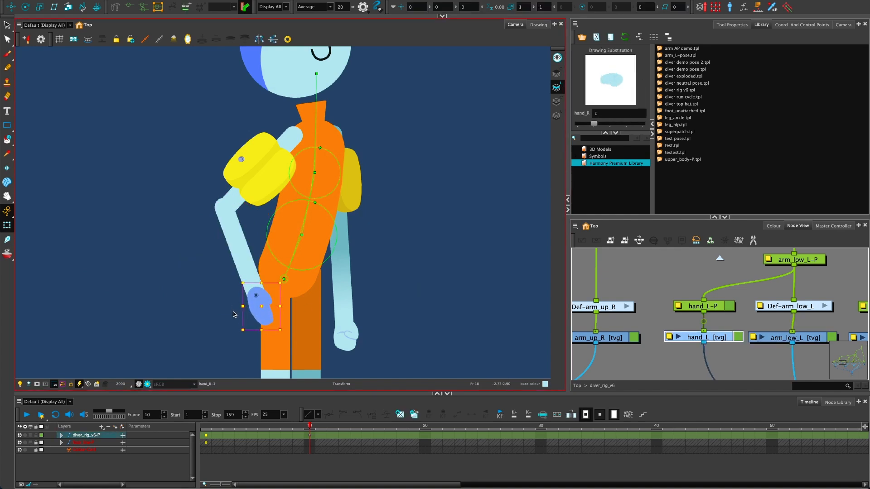
drag(239, 332, 220, 313)
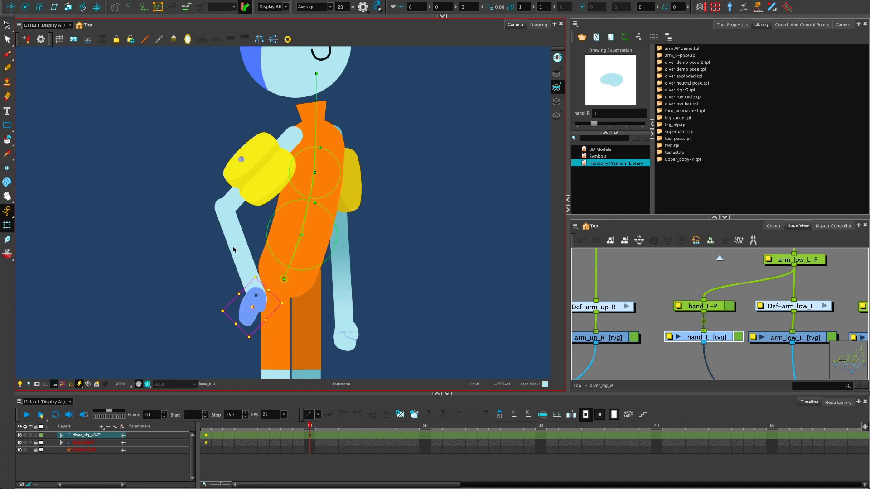
- Raise the near upper arm farther backward and bend the forearm inward to bring the hand onto the hip
click(235, 248)
click(234, 192)
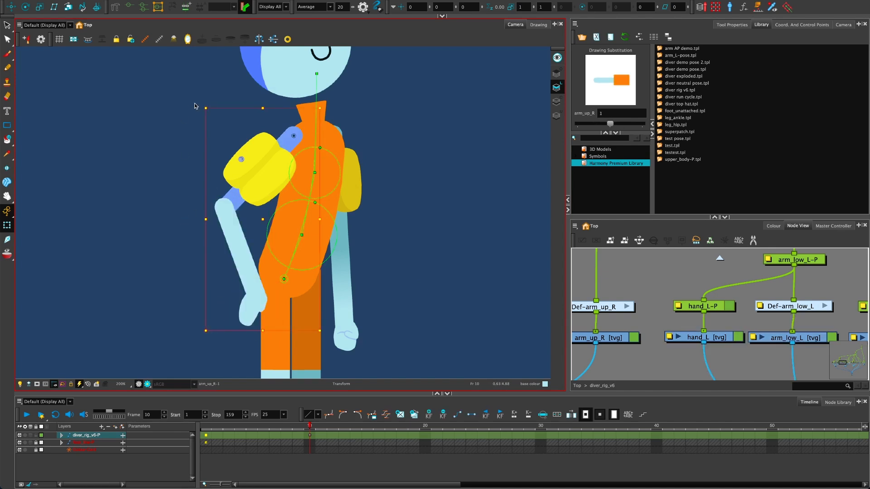
drag(198, 109, 192, 74)
click(151, 189)
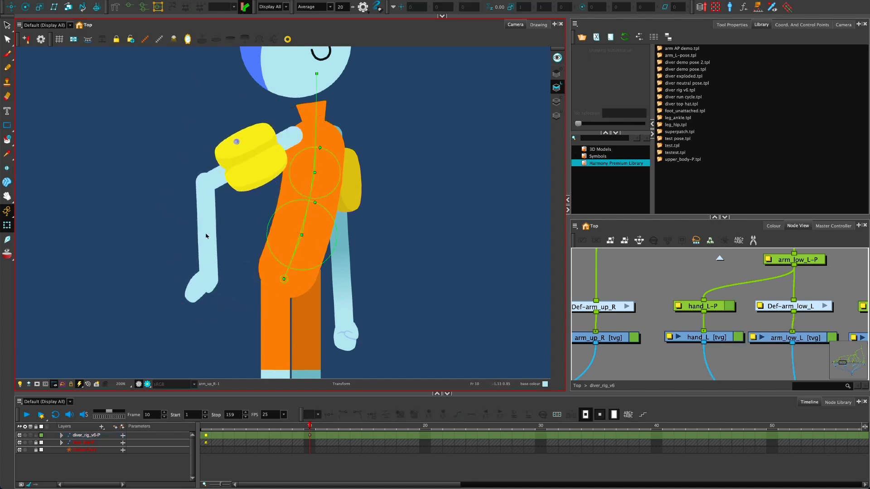
click(206, 233)
drag(172, 314, 249, 301)
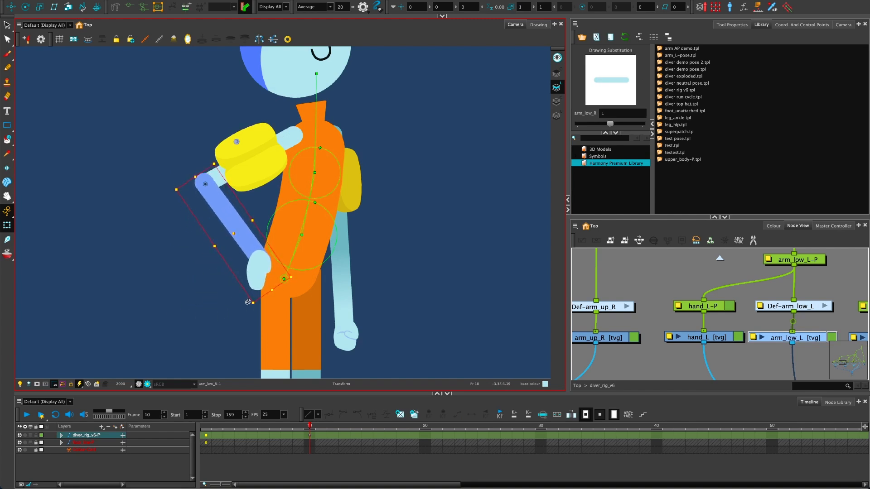
- Show the near forearm's deformation controls and bend the forearm into a slight curve
click(213, 211)
click(223, 207)
drag(223, 207, 234, 227)
key(shift+F11)
click(211, 217)
click(241, 248)
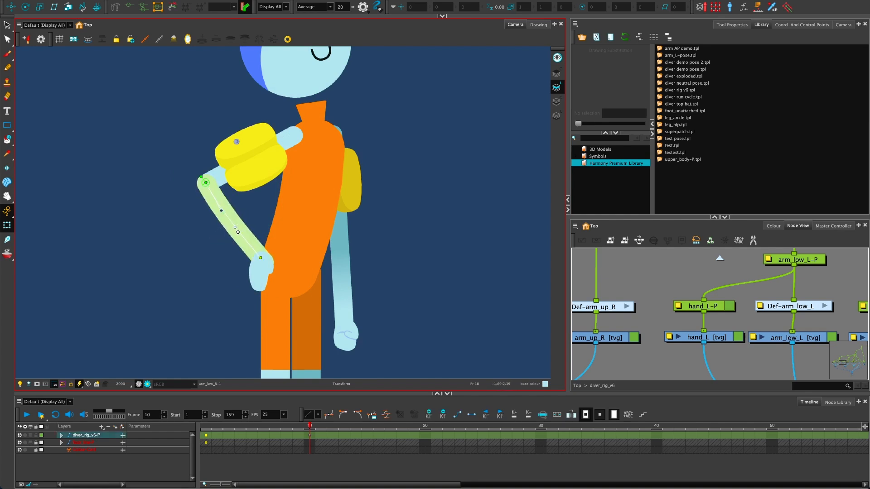
- Adjust the near hand's rotation against the hip and select the near upper arm
click(261, 279)
drag(260, 275, 239, 294)
click(291, 136)
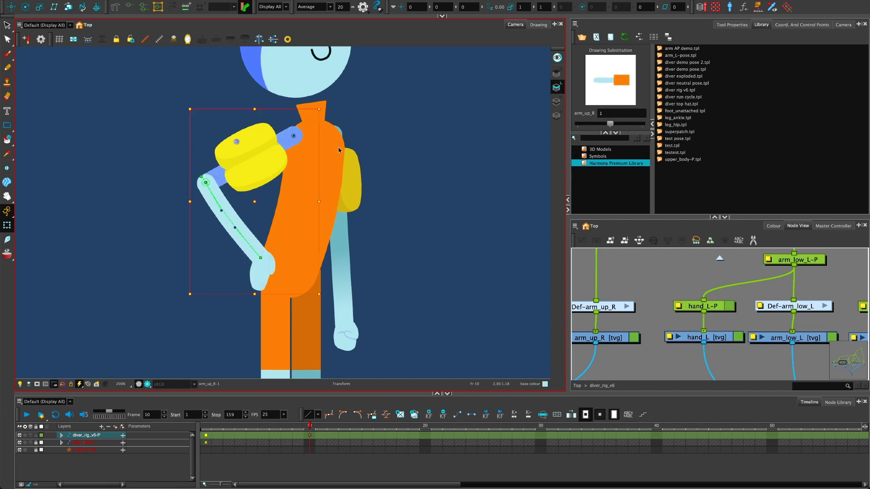
- Rotate the far forearm slightly forward at the elbow and adjust the far upper arm at the shoulder
click(340, 131)
click(345, 336)
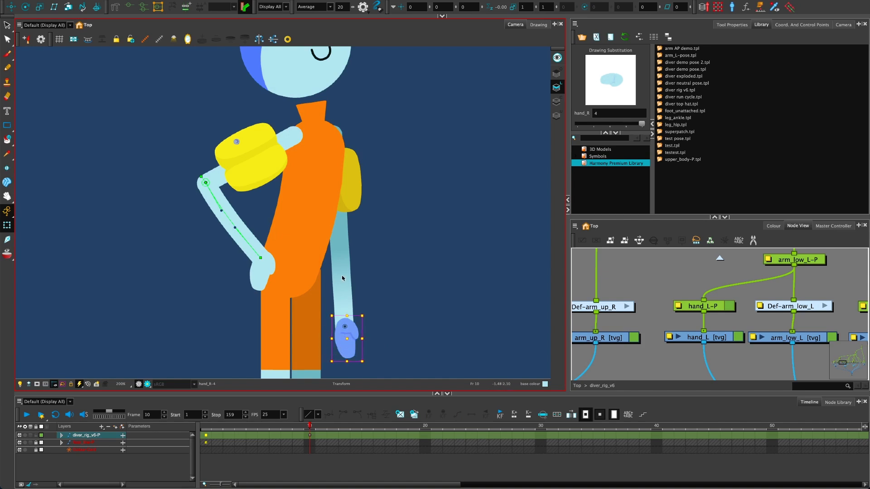
key(b)
drag(321, 365, 325, 365)
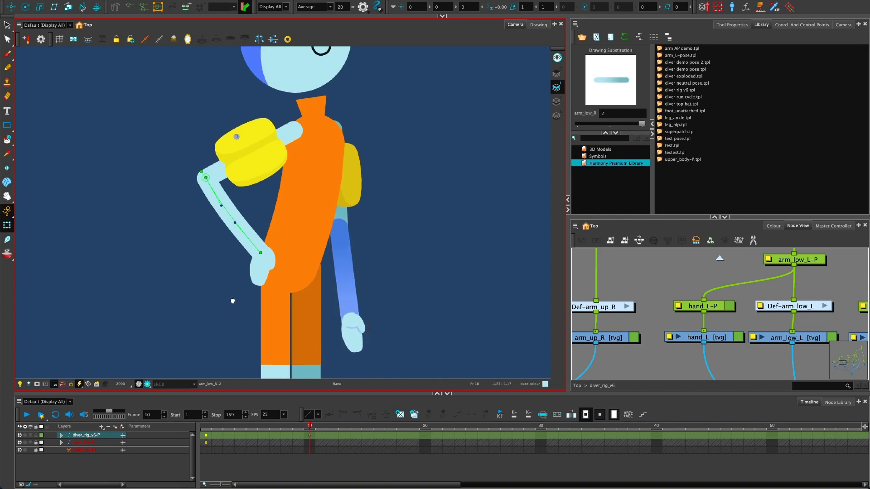
click(339, 121)
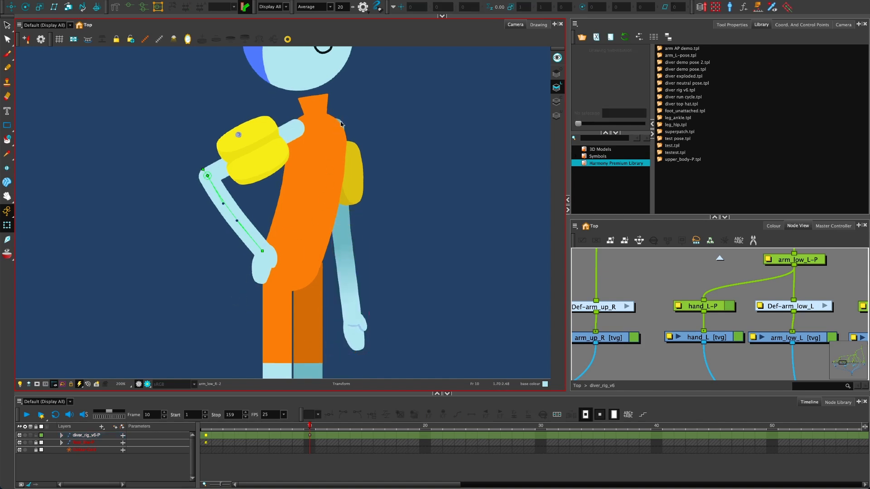
click(340, 126)
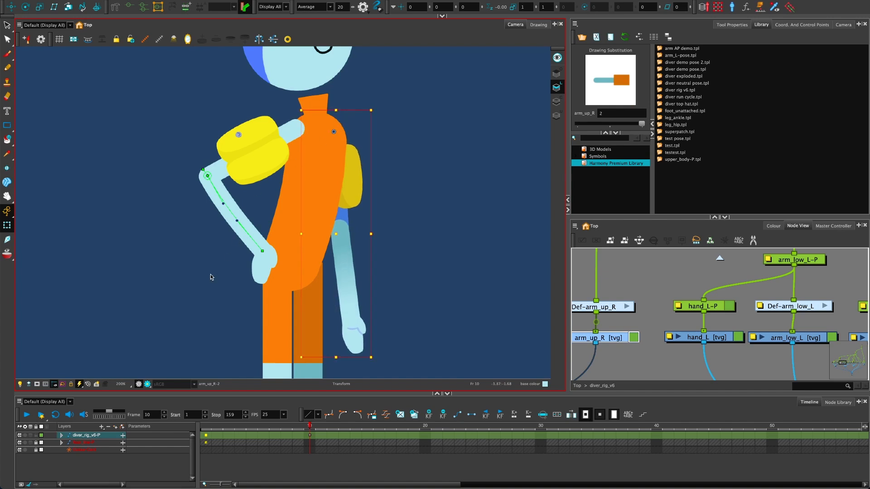
scroll(210, 274, down, 1)
drag(192, 290, 213, 270)
scroll(218, 275, down, 1)
click(205, 281)
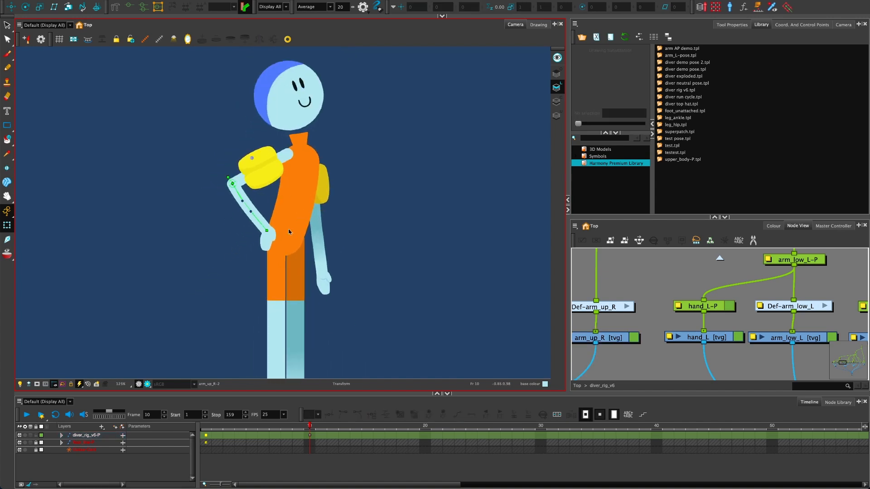
- Swing the far leg forward from the hip and level its foot with the ground
drag(288, 232, 297, 173)
click(296, 275)
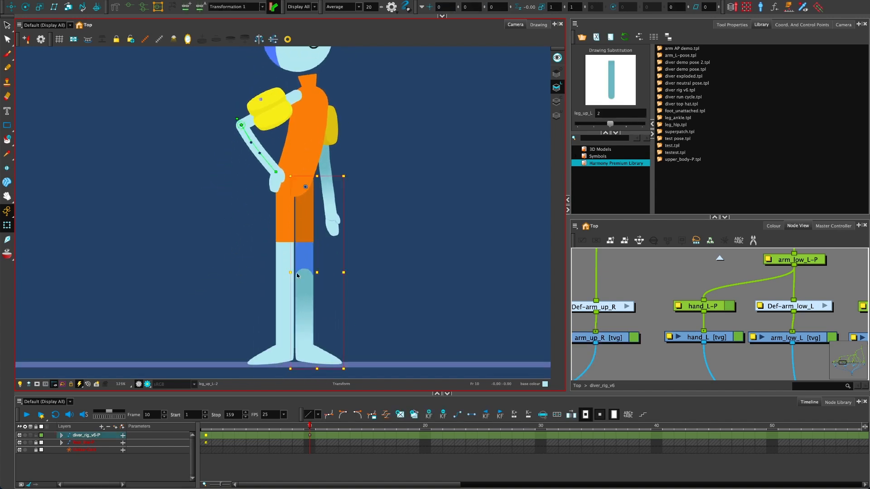
mouse_move(284, 371)
mouse_down()
mouse_move(340, 360)
mouse_move(383, 368)
mouse_move(383, 377)
mouse_up()
click(349, 351)
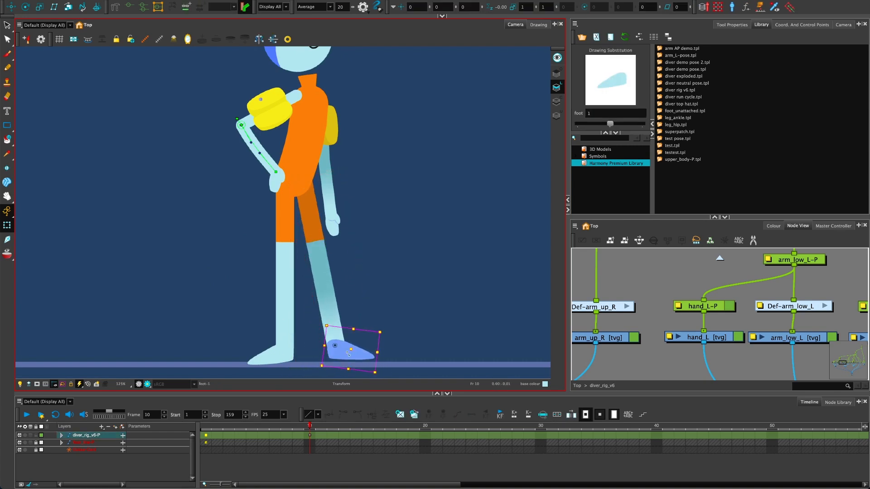
- Swing the near leg backward from the hip and rotate its lower leg upright at the knee
click(284, 250)
click(228, 319)
click(283, 314)
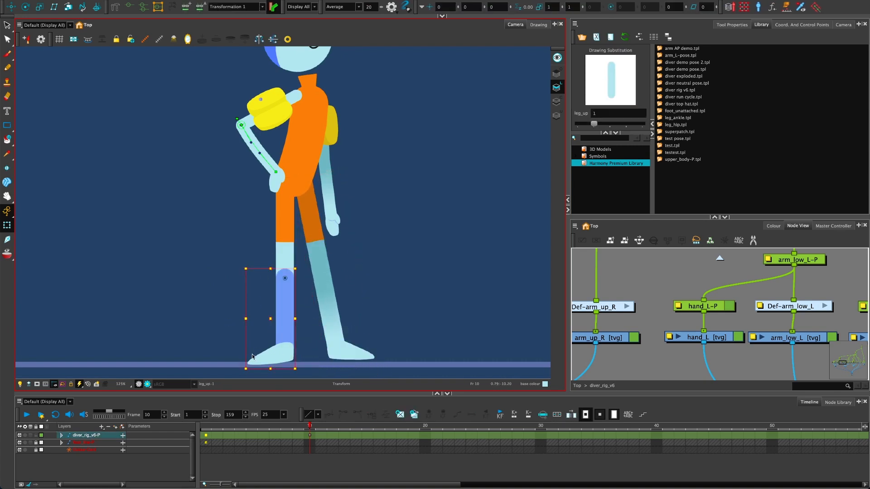
drag(238, 375, 227, 347)
- Nudge the near upper leg slightly up and left at the hip and level the near foot
click(285, 254)
key(Up)
key(Up)
key(Left)
key(Left)
key(Up)
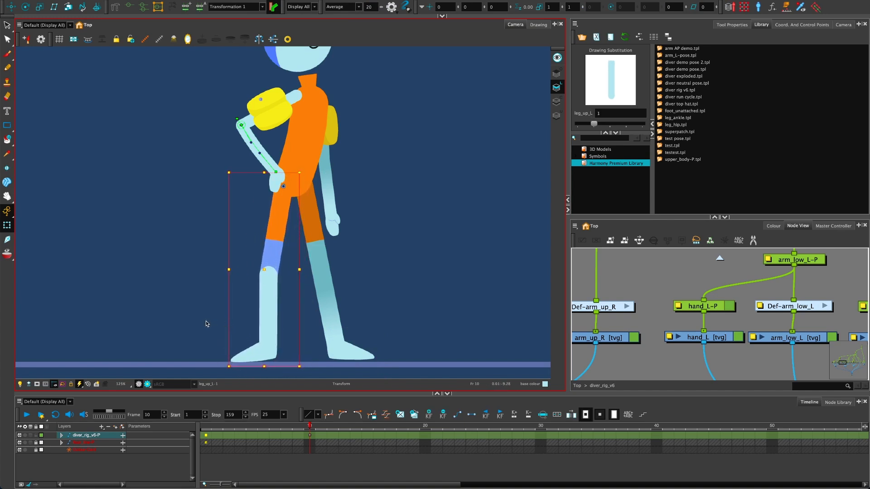
click(207, 322)
click(237, 361)
drag(222, 365, 219, 365)
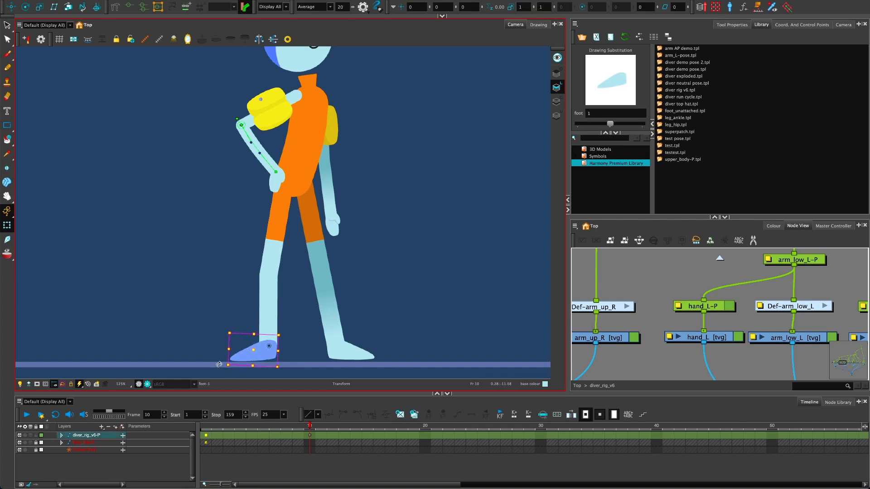
- Select the whole character through the body's parent pegs and lower it so the feet rest on the ground line
click(300, 173)
scroll(295, 165, up, 3)
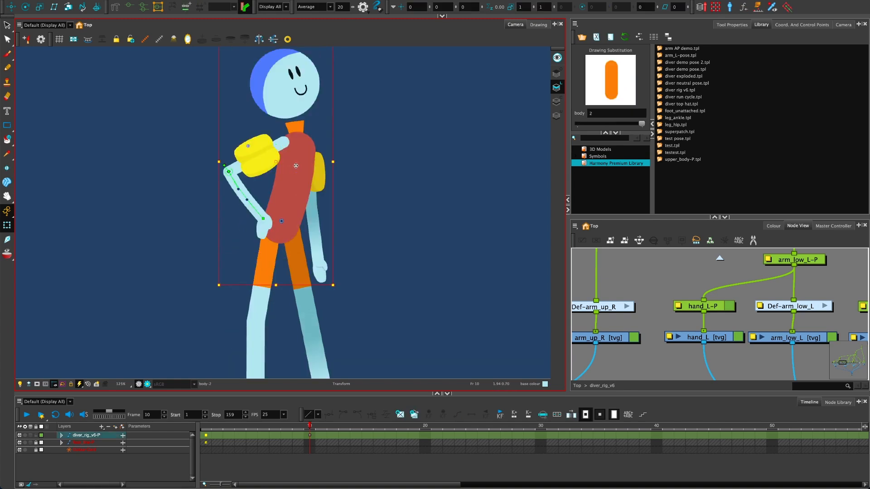
key(b)
key(b)
scroll(223, 281, down, 3)
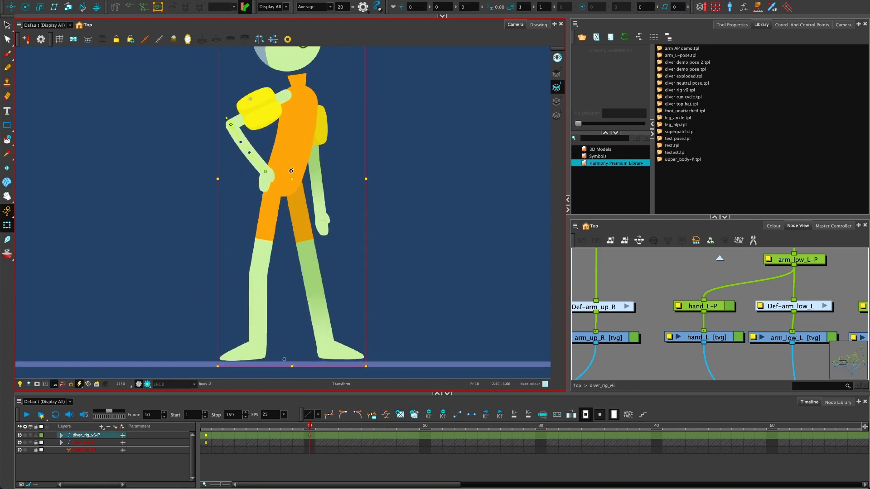
click(185, 189)
scroll(195, 213, down, 2)
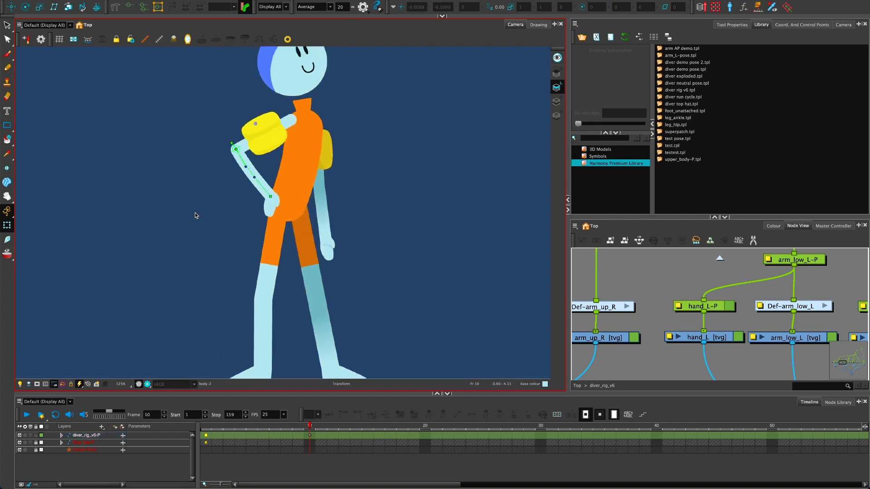
scroll(200, 215, up, 2)
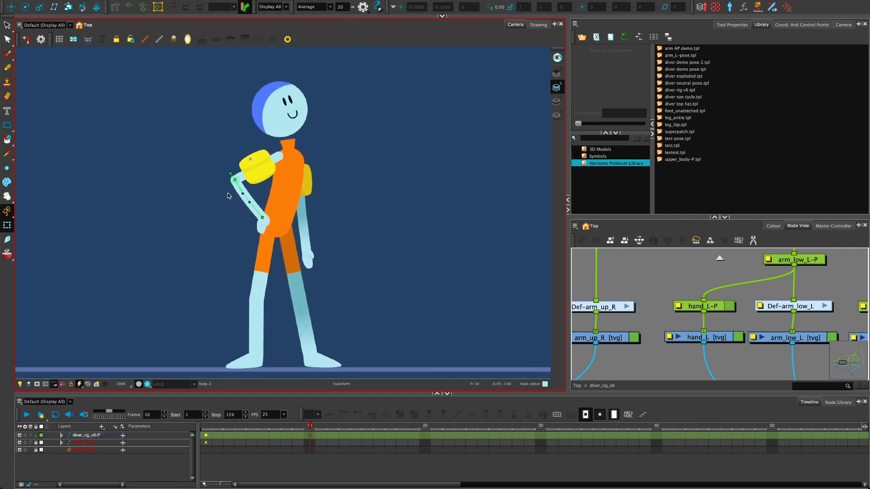
- Raise the far forearm forward at the elbow, rotate its hand palm up, and clear the selection
click(303, 225)
mouse_move(287, 273)
mouse_down()
mouse_move(334, 210)
mouse_move(357, 221)
mouse_up()
click(356, 198)
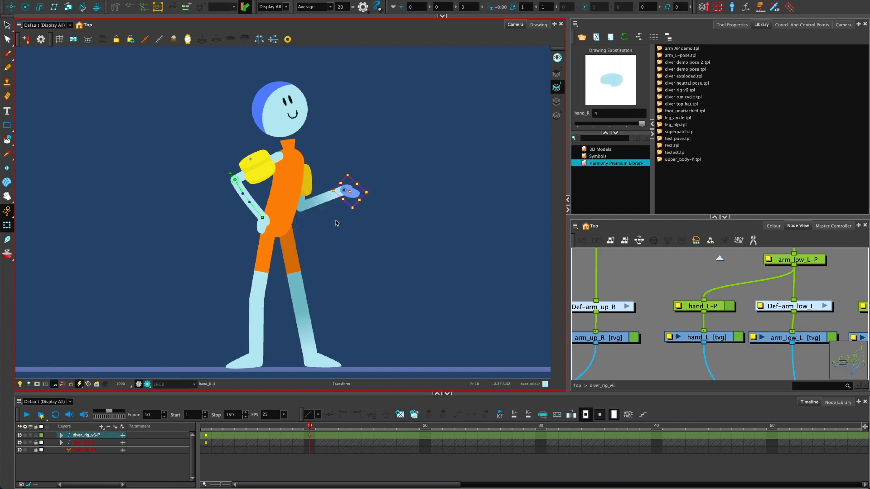
click(337, 223)
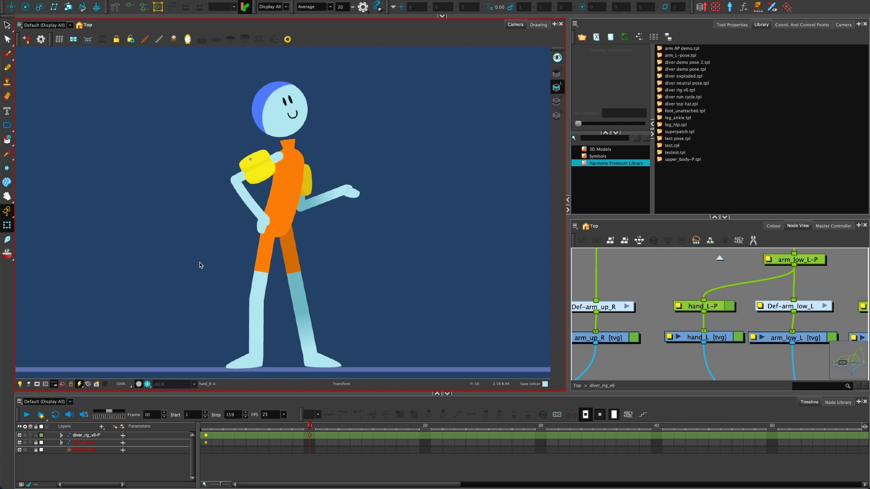
scroll(237, 211, up, 1)
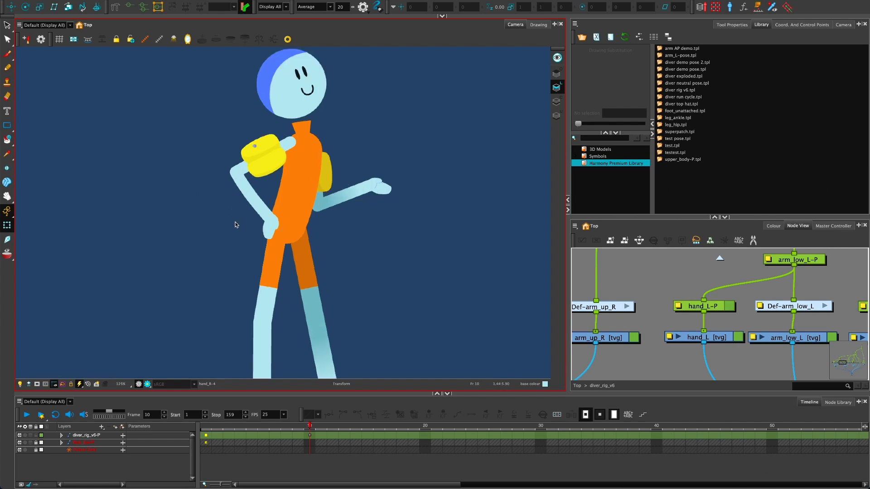
scroll(235, 225, up, 1)
drag(229, 225, 218, 270)
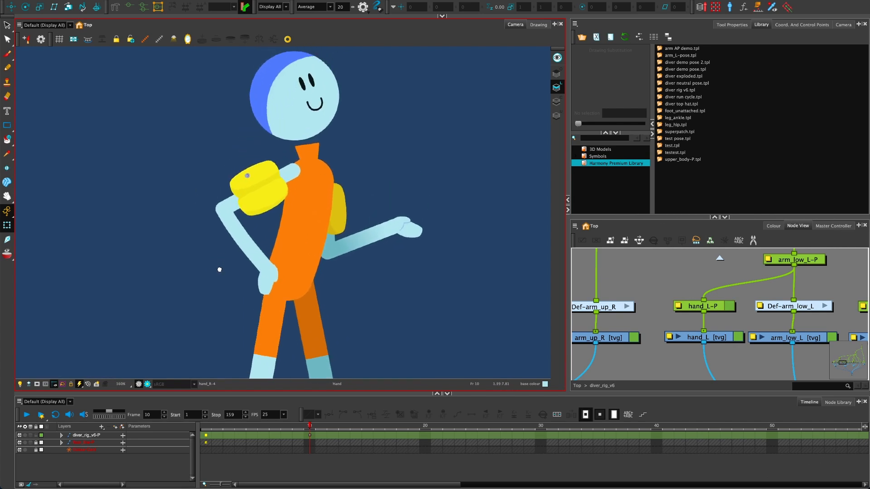
drag(340, 272, 351, 255)
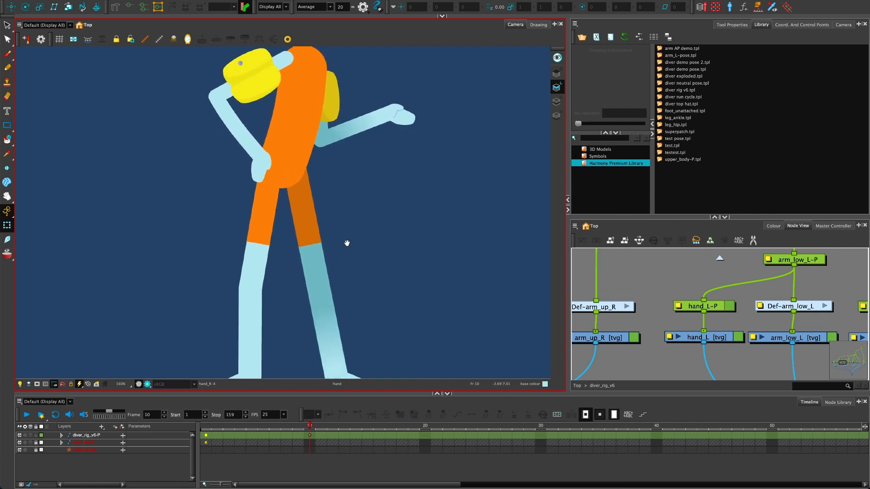
- Select the far forearm's drawing and locate its arm_low_R node in the Node View
click(342, 235)
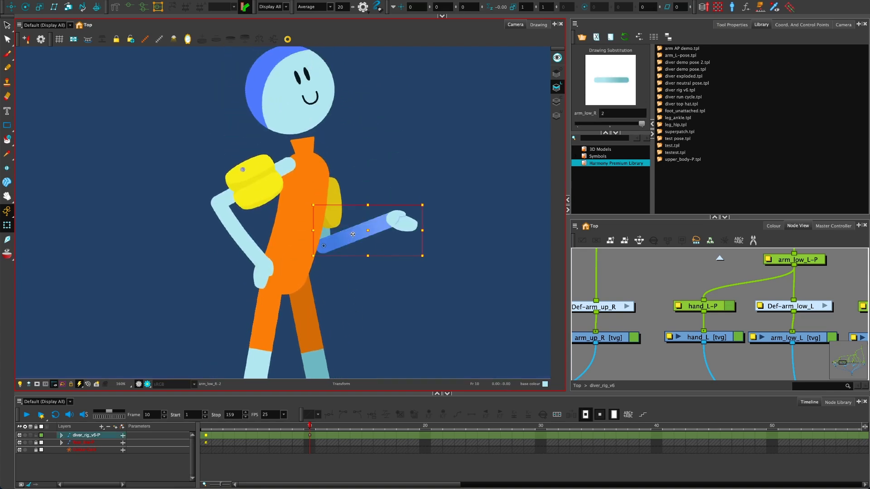
scroll(356, 239, up, 3)
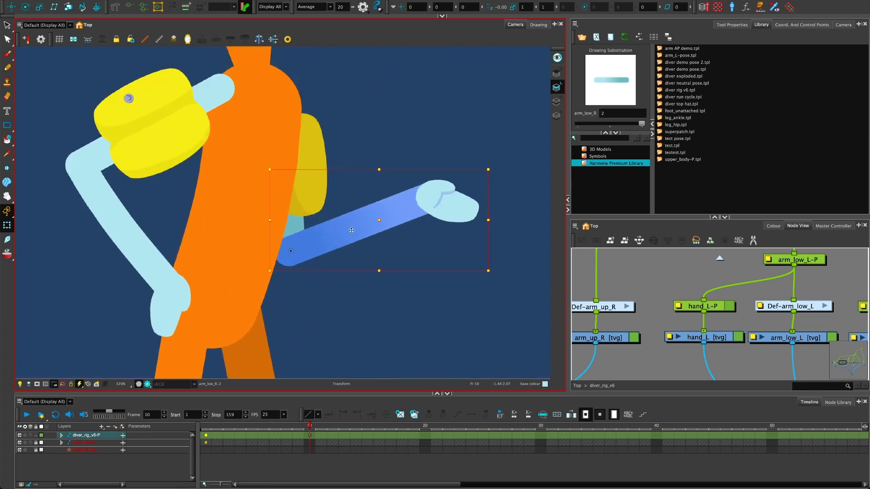
key(o)
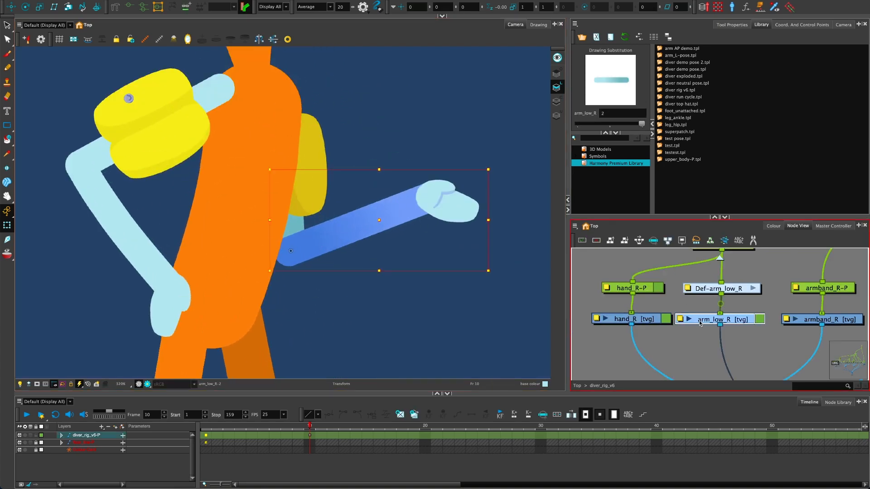
drag(680, 337, 691, 370)
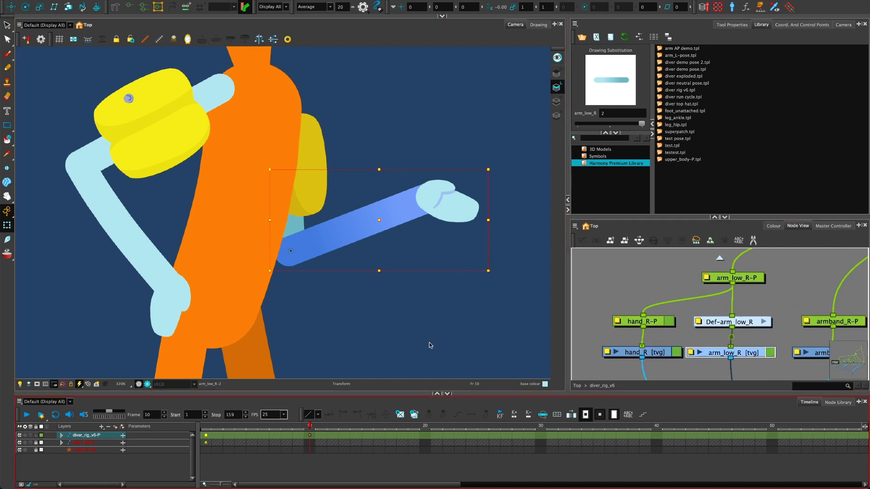
drag(715, 354, 716, 354)
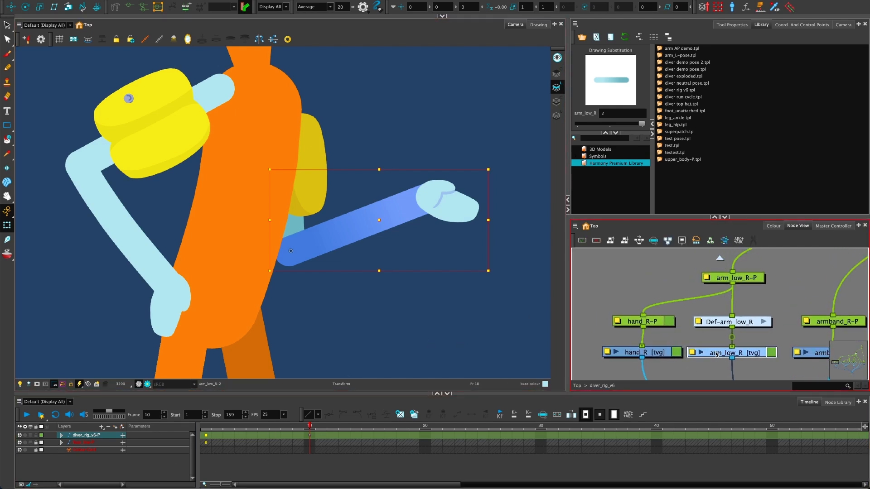
- Clear the selection, reselect the arm_low_R drawing node, and select its Def-arm_low_R deformation group
click(713, 335)
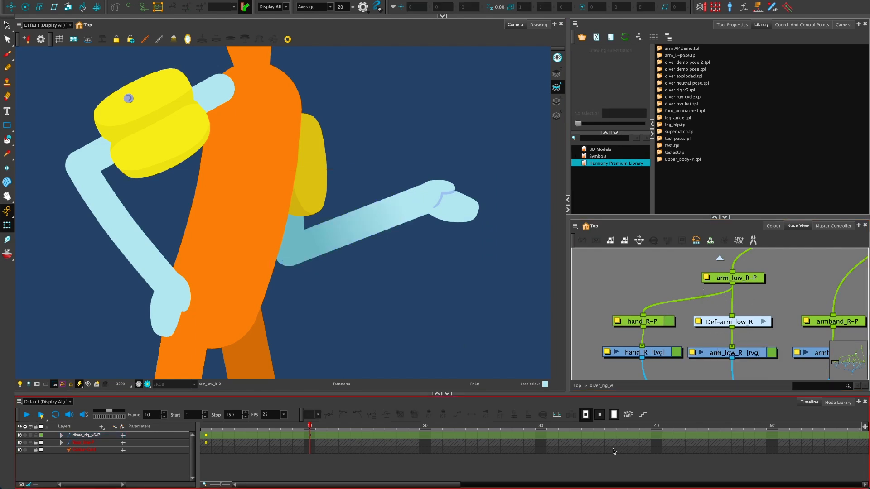
click(715, 352)
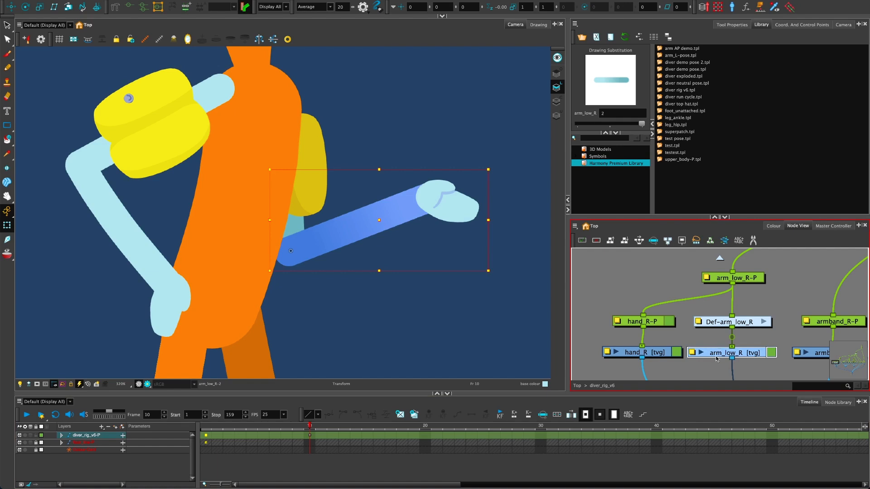
click(721, 325)
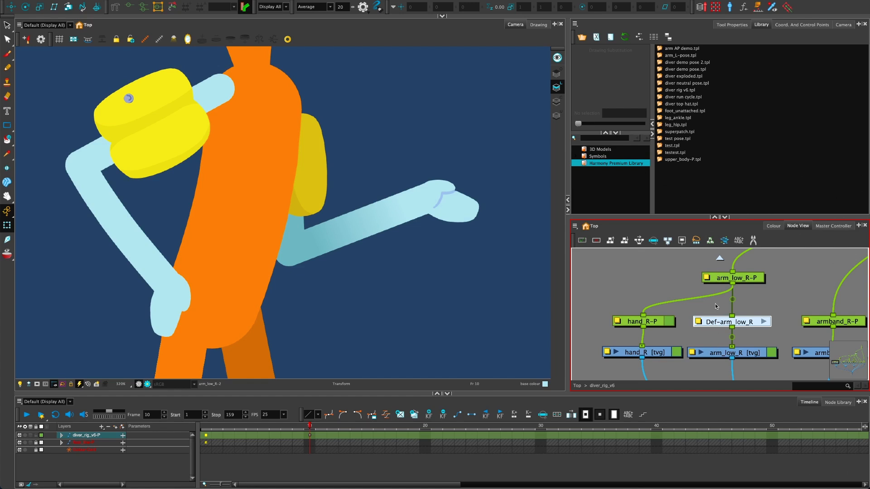
- Try moving the far forearm and hand up through the arm_low_R-P peg, and undo the move
click(722, 280)
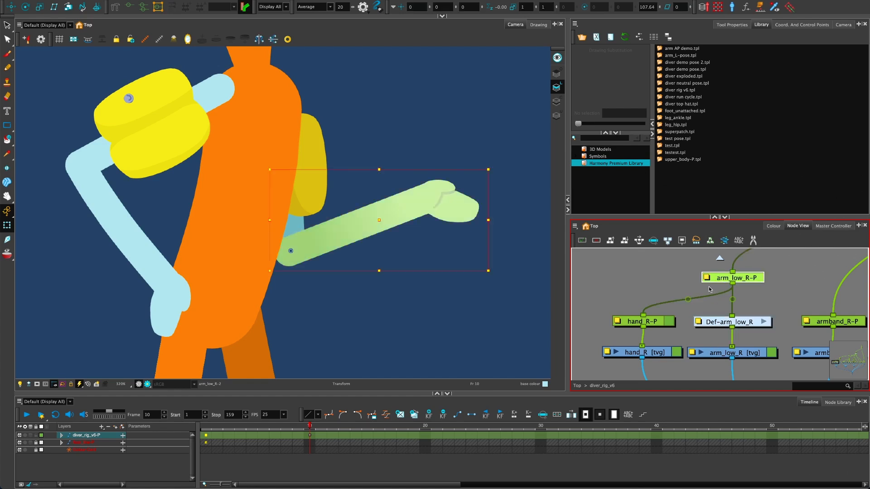
drag(383, 210, 390, 196)
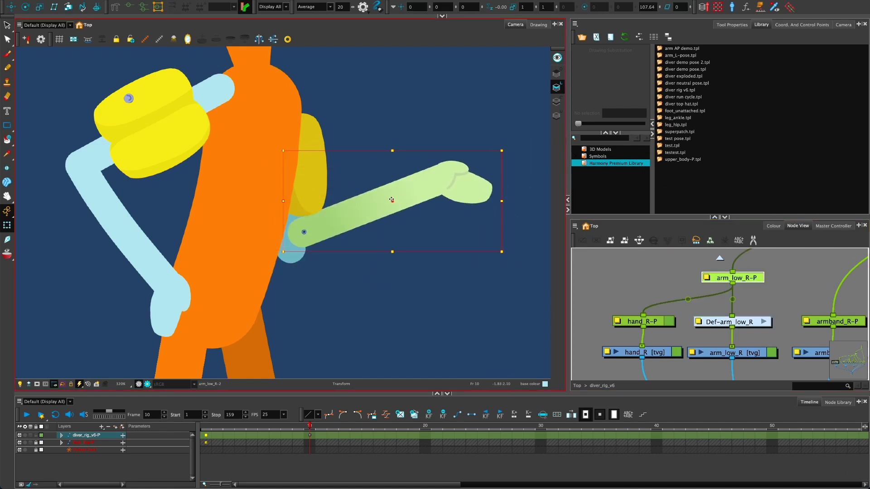
key(ctrl+z)
- Select the far hand's hand_R-P peg, and switch the selection to the Def-arm_low_R deformation group
click(662, 323)
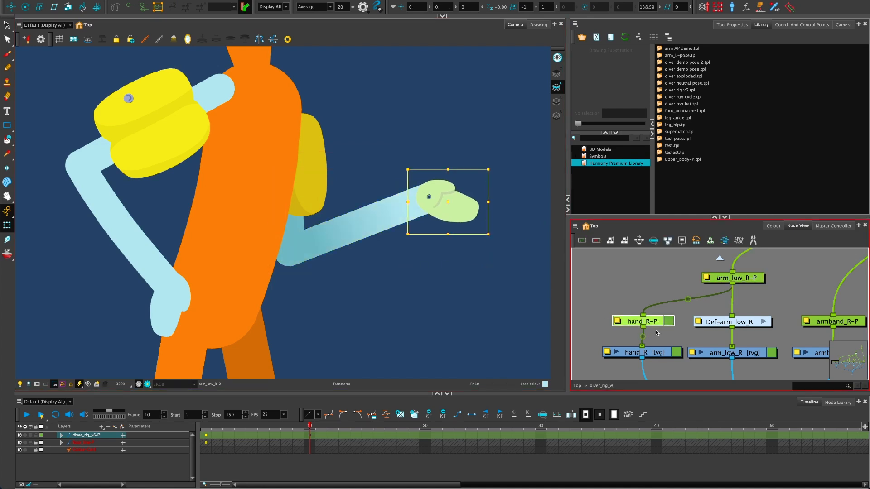
drag(652, 324, 650, 325)
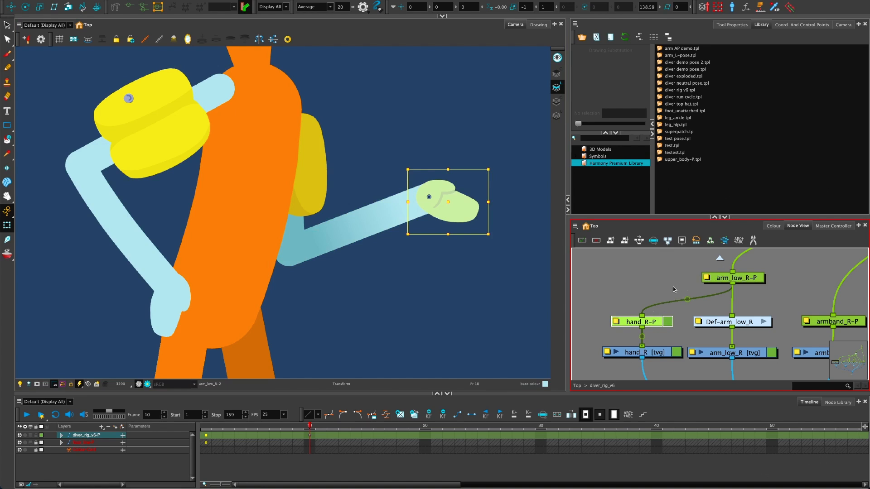
click(719, 323)
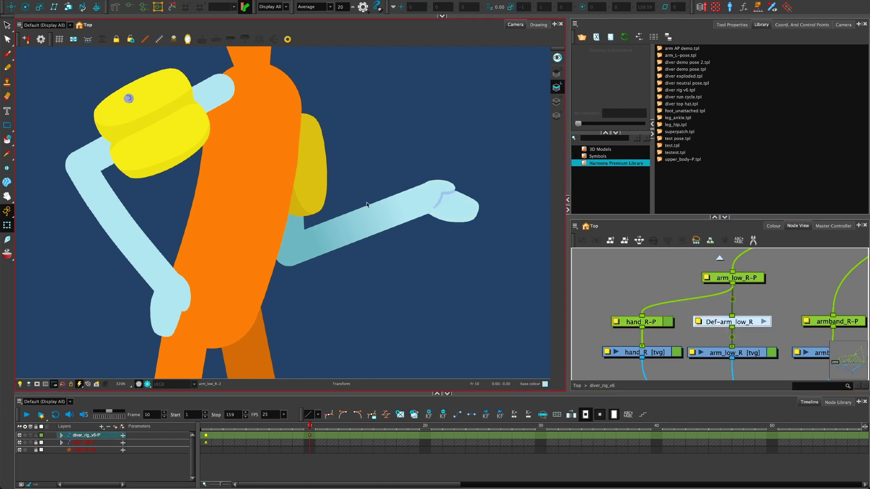
- Show the far forearm's deformer controls, curve the forearm downward, and nudge the hand slightly up and forward
click(363, 225)
key(shift+F11)
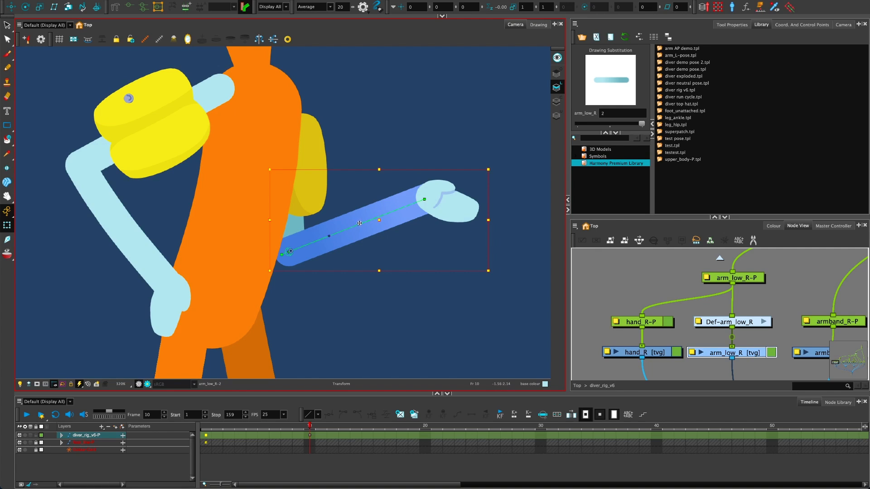
mouse_move(358, 225)
mouse_down()
mouse_move(364, 230)
mouse_move(329, 244)
mouse_move(371, 226)
mouse_up()
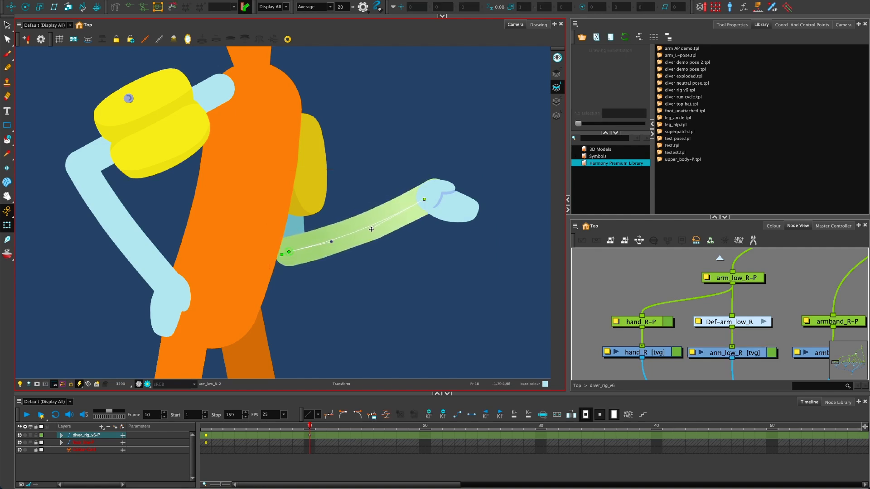
click(434, 195)
drag(436, 198, 438, 195)
- Examine the far forearm's undeformed drawing in the Drawing view and return to the Camera view
click(368, 215)
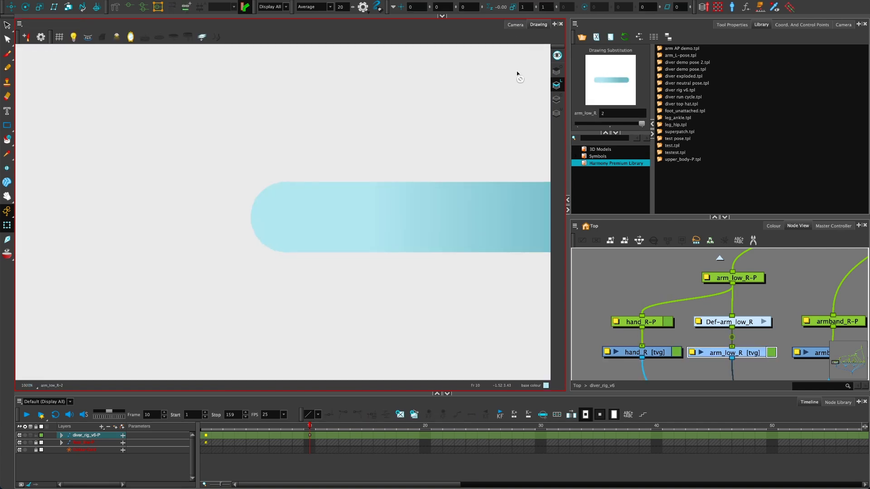
click(537, 25)
scroll(351, 238, down, 2)
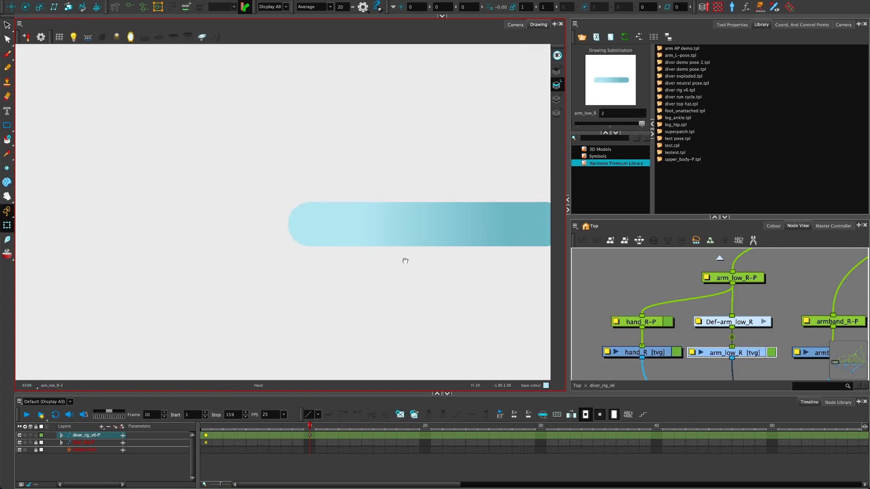
drag(404, 260, 263, 261)
click(515, 25)
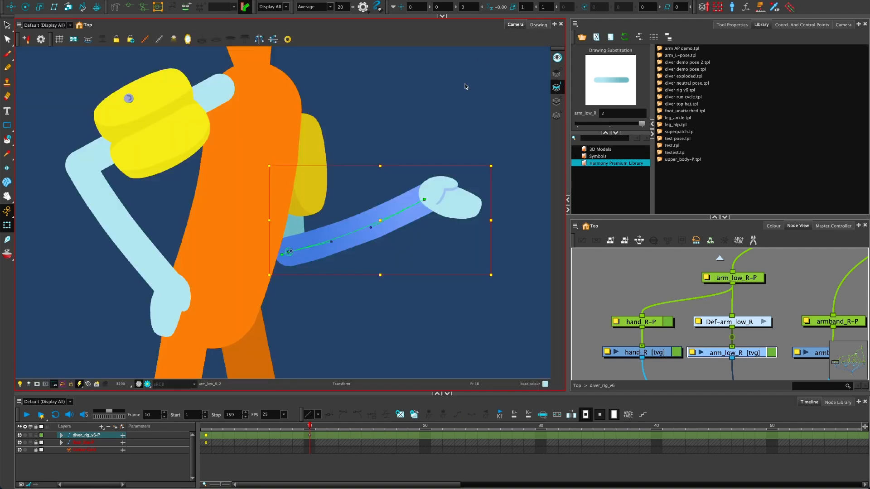
- Select the curved far forearm's parent peg, switch to its drawing layer, and clear the selection
click(355, 239)
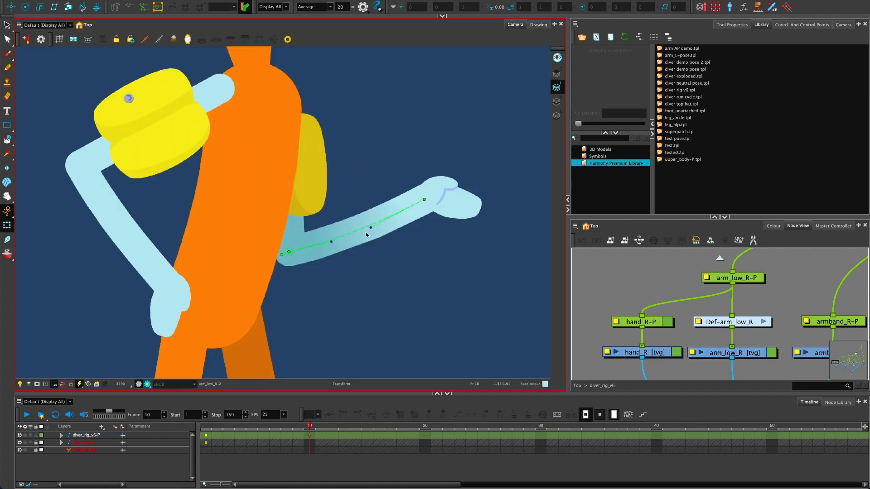
click(366, 234)
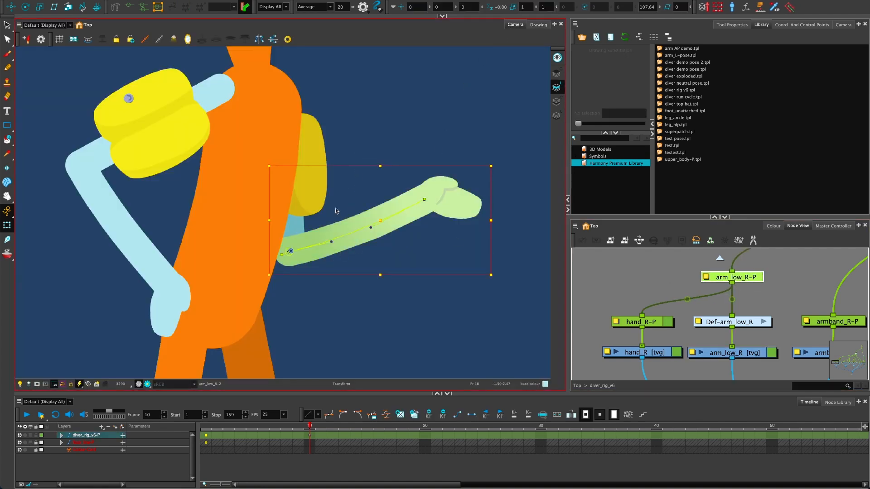
key(Escape)
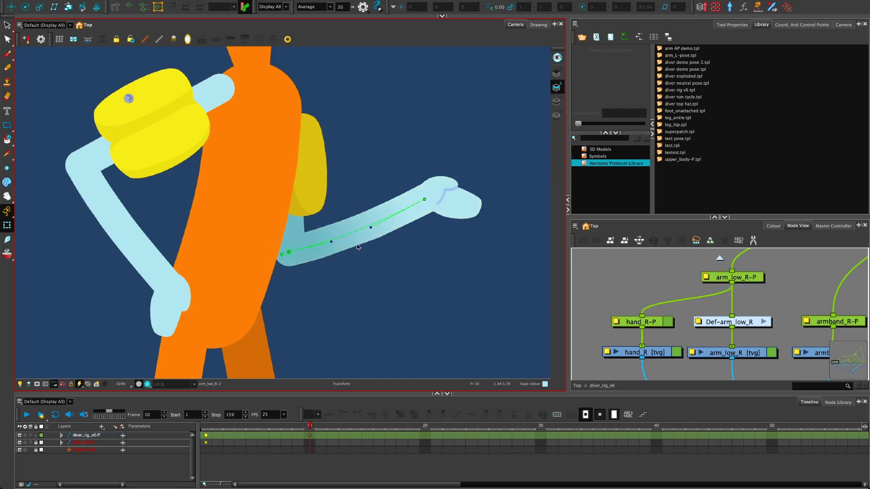
click(347, 233)
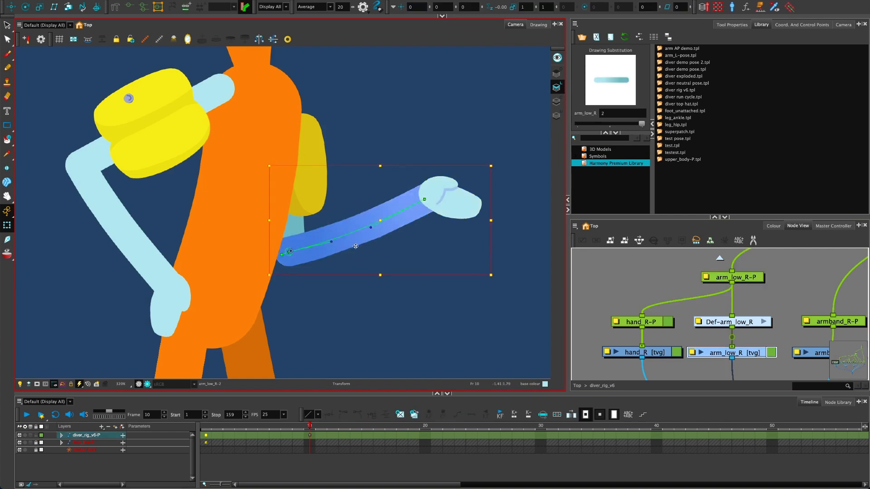
click(308, 444)
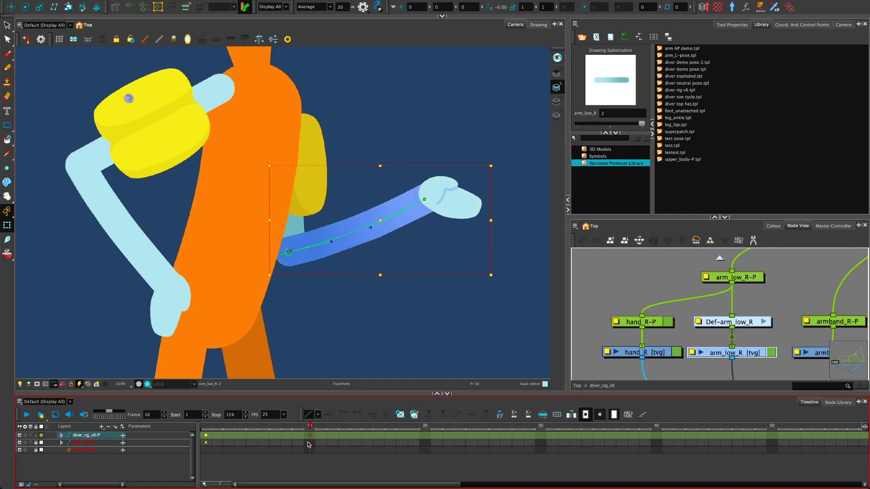
click(333, 330)
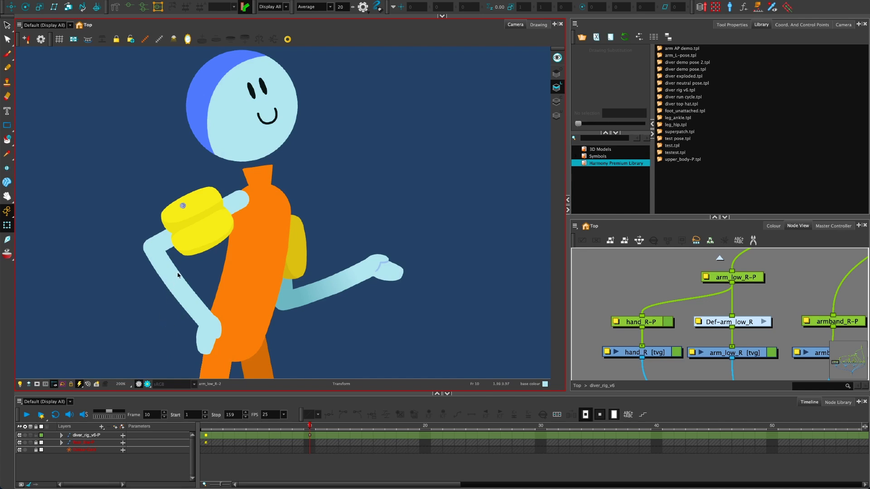
- Select and deselect the near forearm, and expand the diver_rig_v6-P layers to examine their hierarchy before collapsing them
click(172, 286)
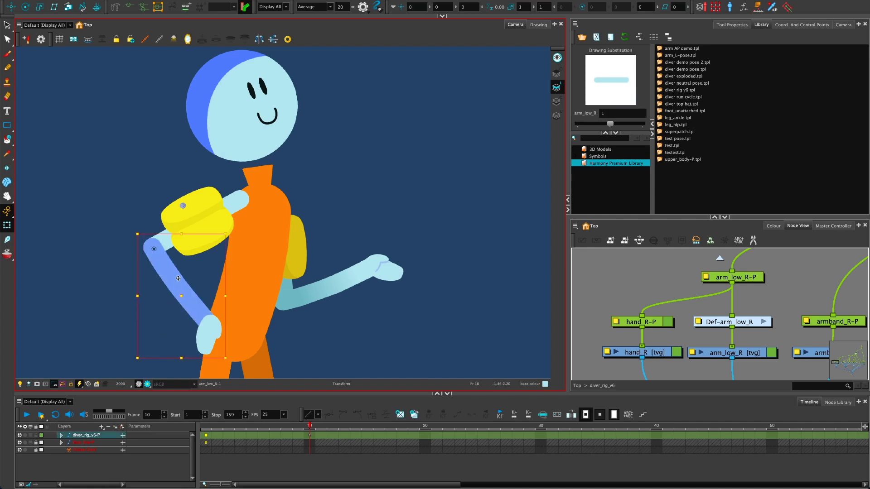
click(166, 330)
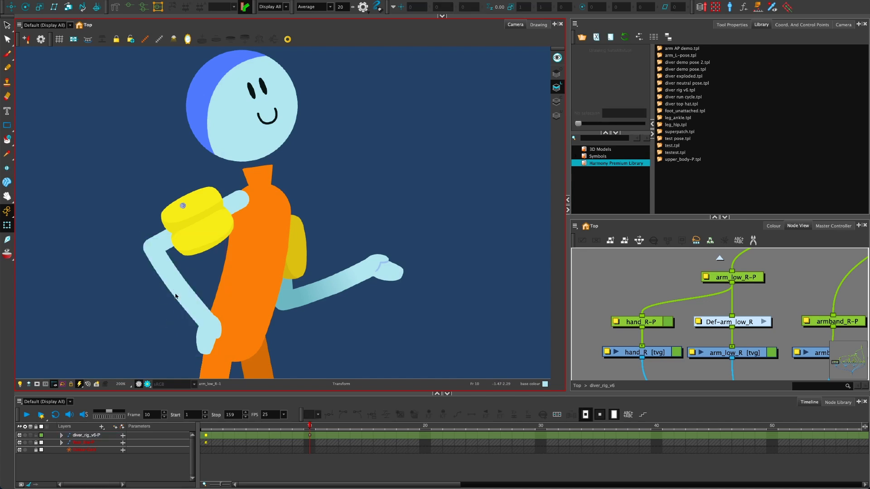
click(62, 435)
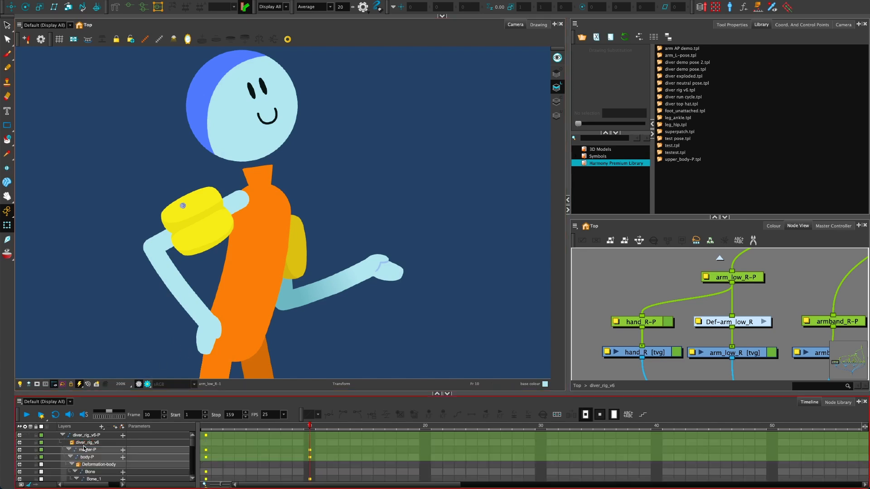
mouse_move(195, 447)
mouse_down()
mouse_move(192, 471)
mouse_move(192, 433)
mouse_up()
key(alt+slash)
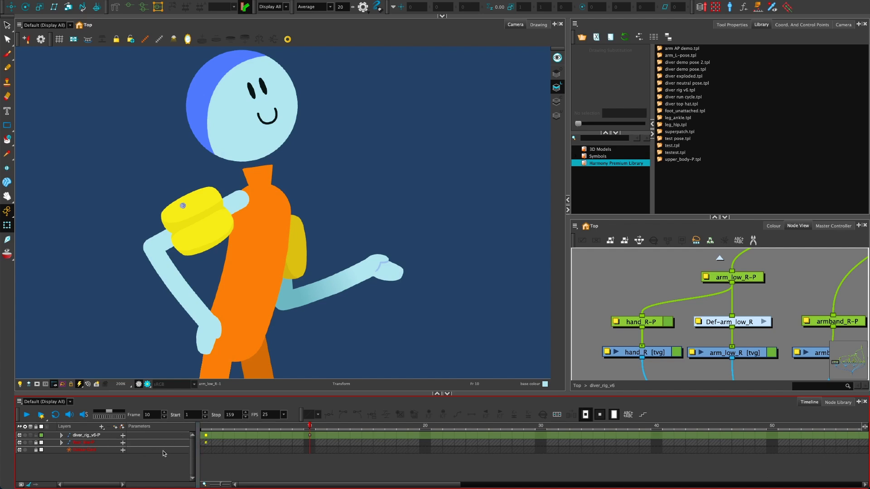
key(f)
mouse_move(192, 444)
mouse_down()
mouse_move(193, 453)
mouse_move(193, 440)
mouse_up()
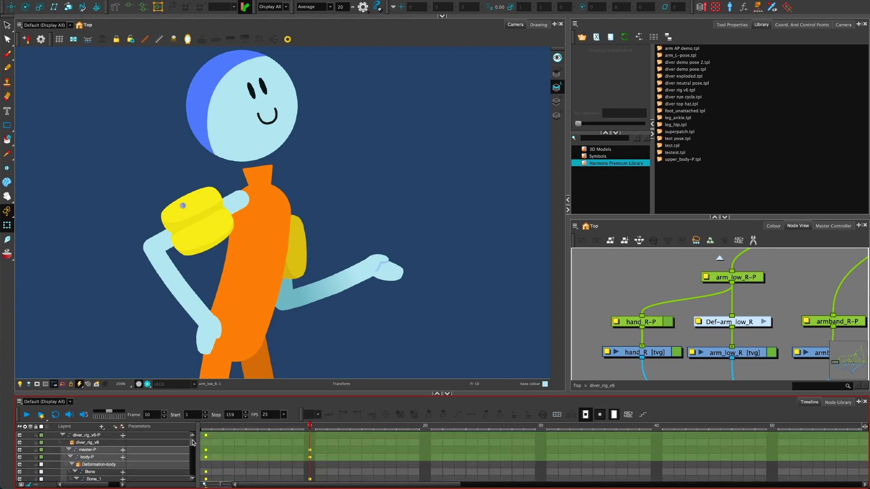
key(shift+f)
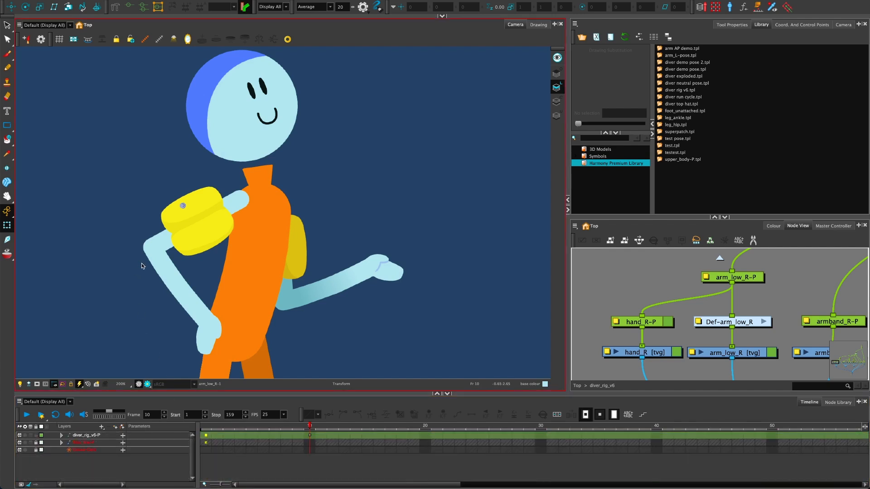
- Locate the near forearm's drawing layer in the timeline, and do the same for the arm_low_R-P peg
click(142, 284)
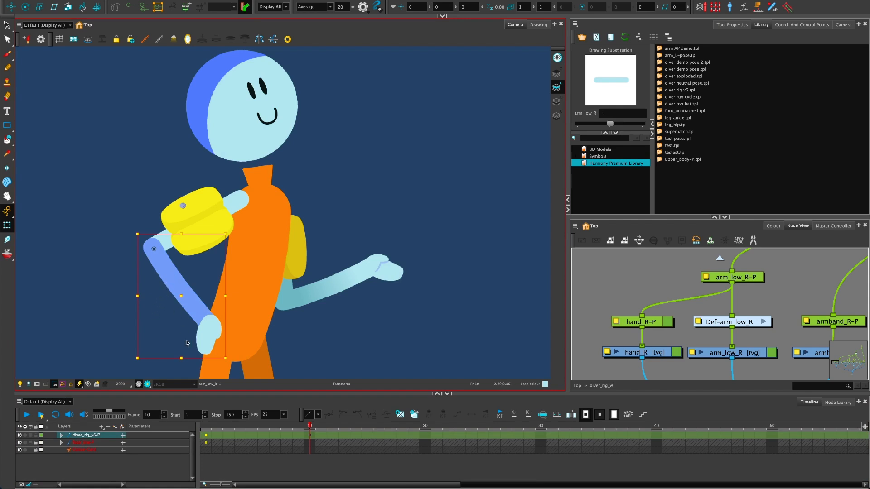
key(o)
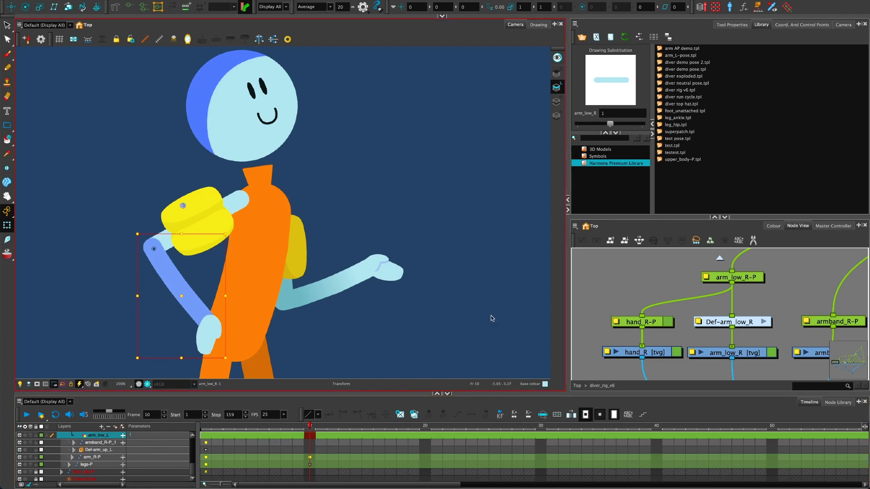
click(752, 277)
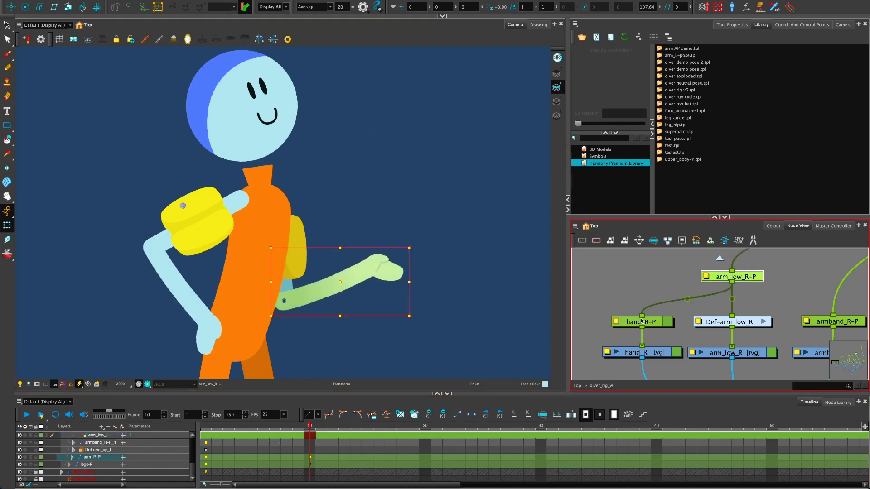
click(310, 449)
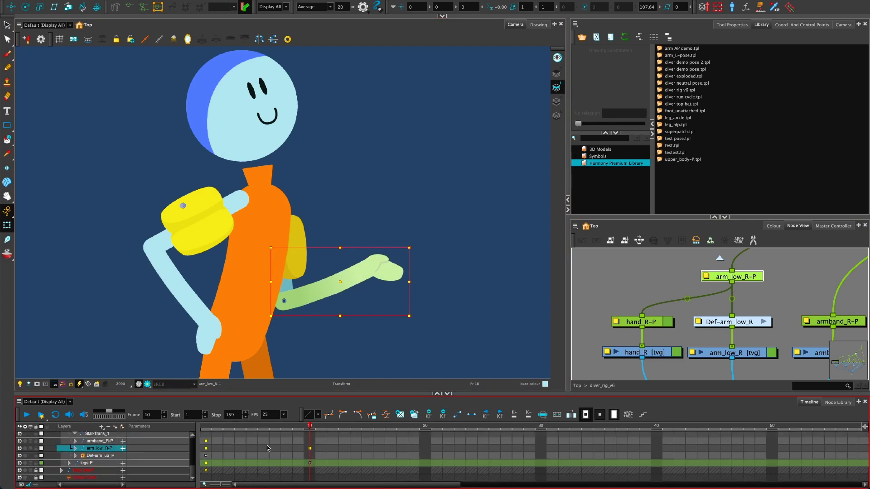
- Clear the peg selection and reselect the near forearm's drawing in the Camera view
key(F6)
click(148, 284)
click(179, 286)
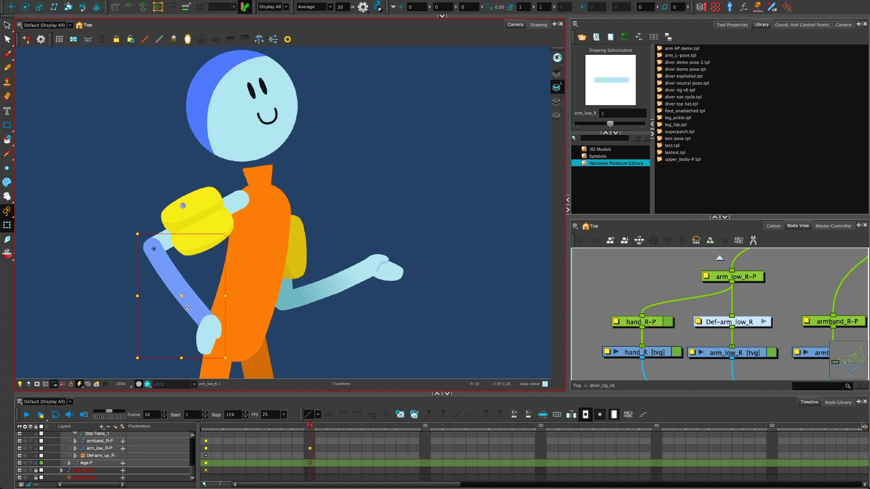
- Nudge the near forearm's peg behind the torso and rotate the forearm toward the body, undoing both changes
click(188, 329)
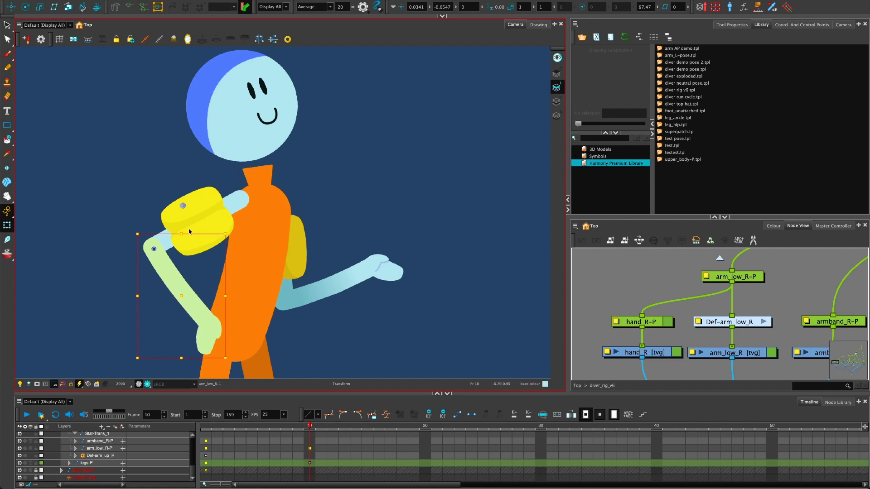
key(alt+Up)
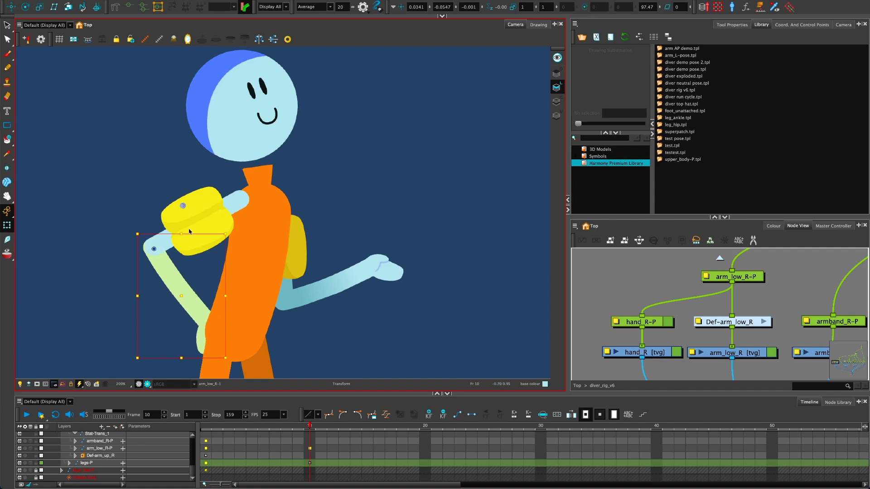
mouse_move(131, 362)
mouse_down()
mouse_move(149, 364)
mouse_move(140, 365)
mouse_move(144, 358)
mouse_up()
click(126, 287)
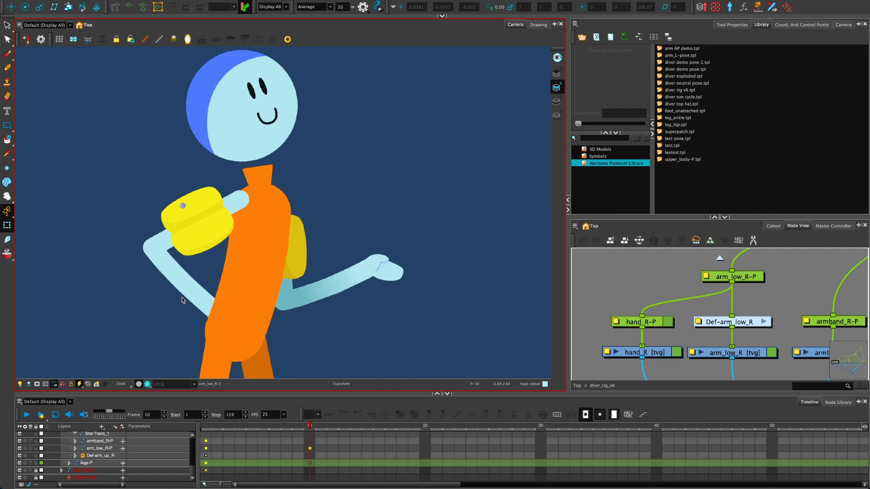
key(ctrl+z)
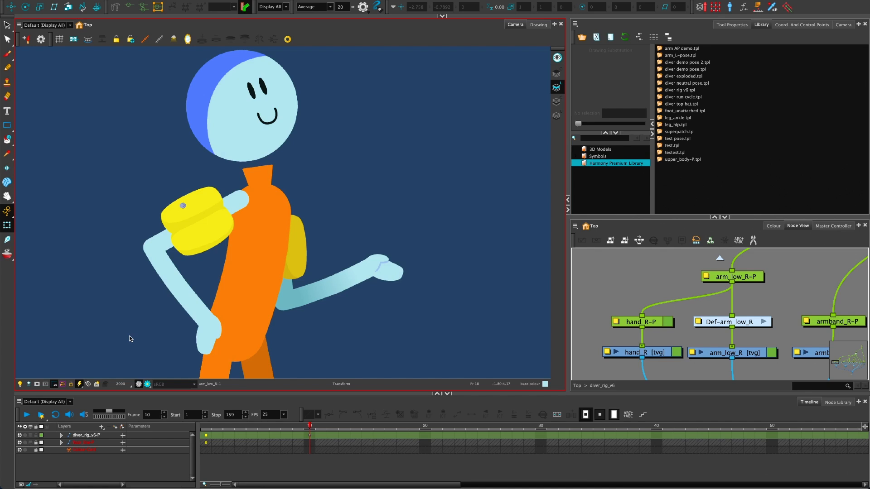
- Show the top-level network in Node View, re-enter the diver_rig_v6 group, and clear the whole-rig selection
scroll(163, 298, down, 2)
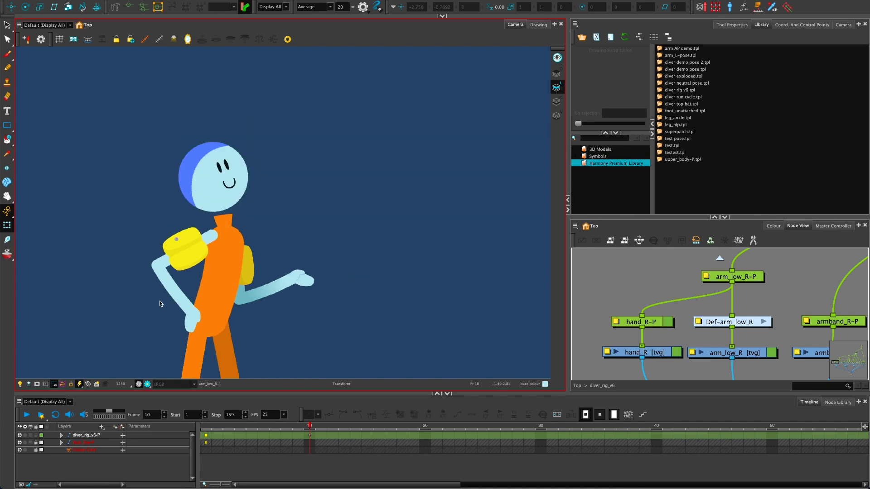
drag(159, 300, 173, 235)
scroll(172, 235, down, 1)
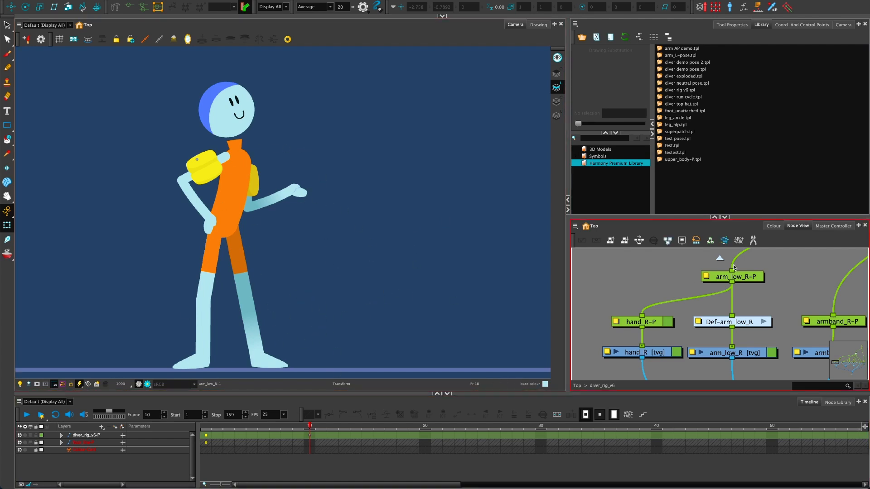
click(719, 259)
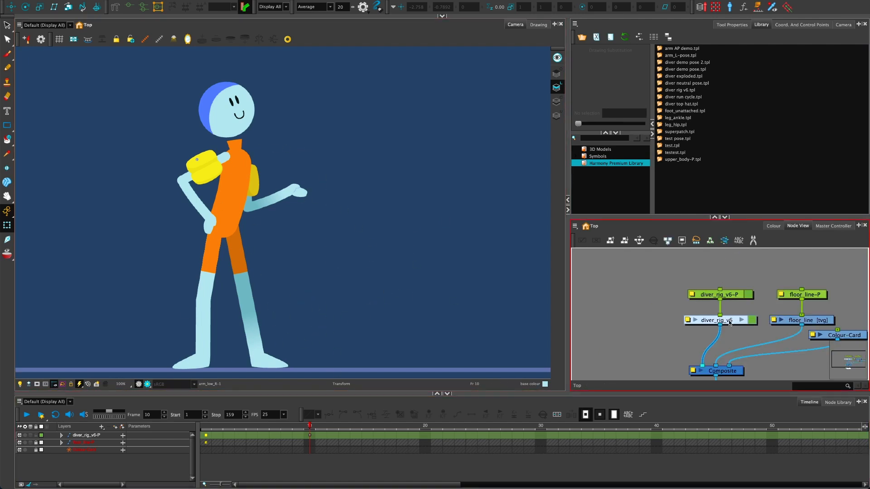
click(742, 320)
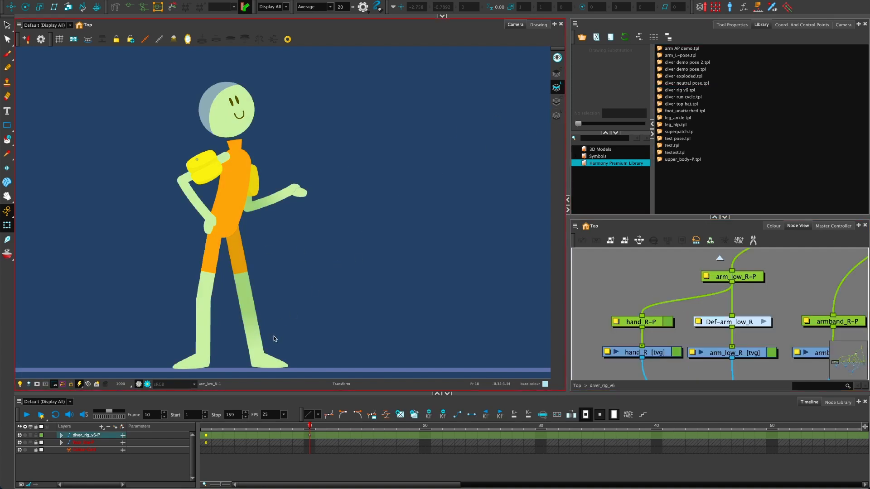
click(303, 320)
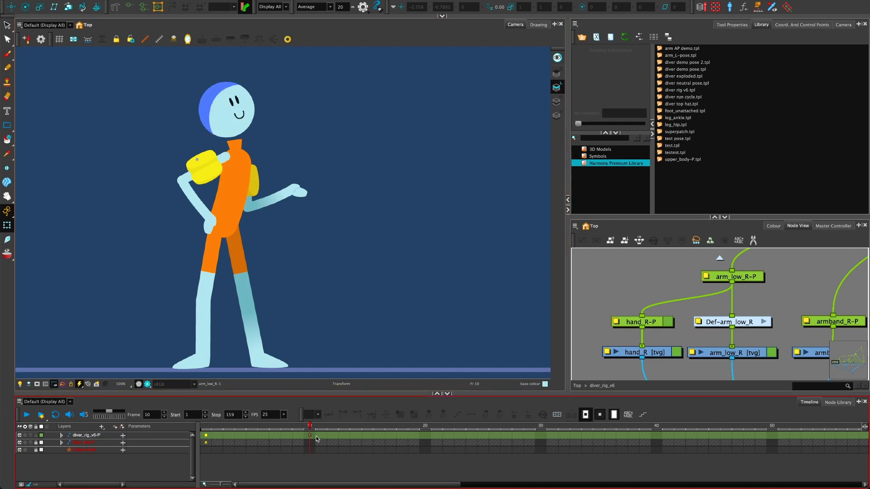
- Save the diver_rig_v6-P pose at frame 10 to the library as a template named diver pose demo
click(202, 436)
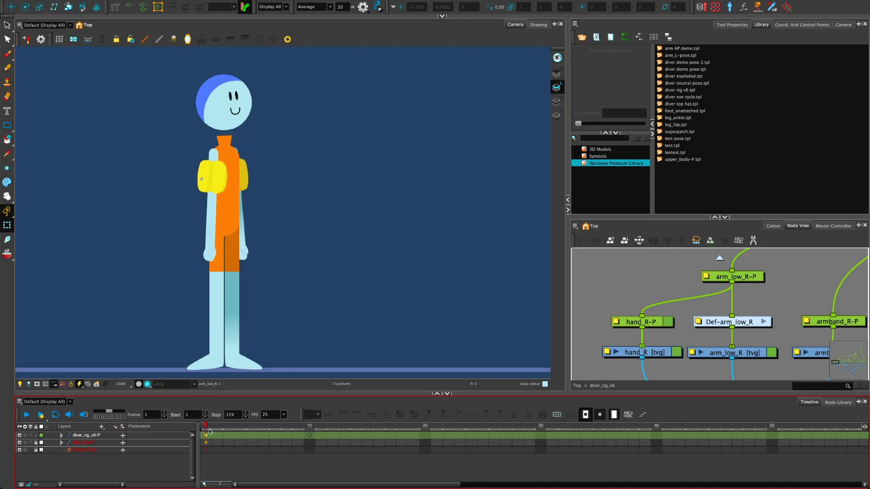
click(310, 435)
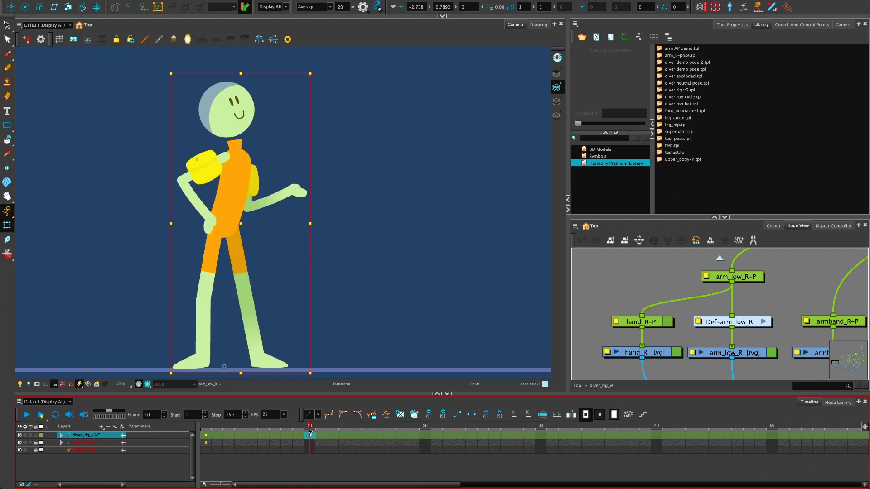
right_click(677, 175)
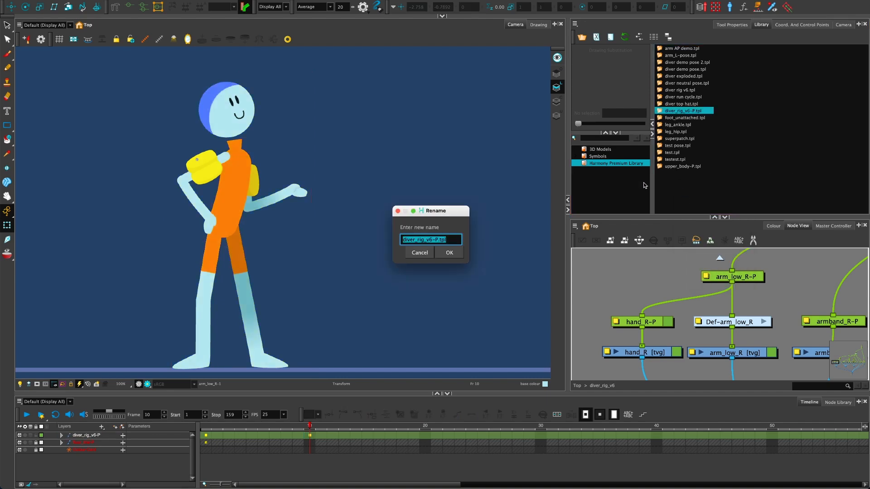
text(diver pose)
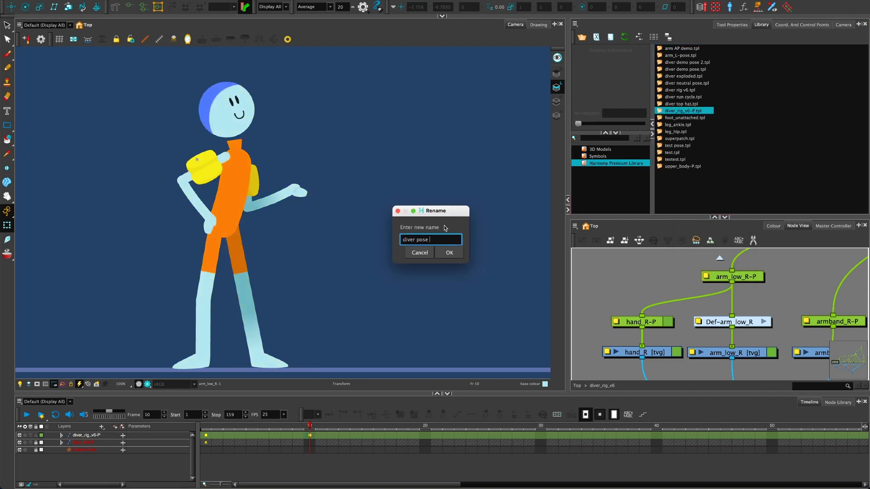
text( demo)
click(449, 252)
- Generate a thumbnail preview of the character for the diver pose demo template
click(685, 90)
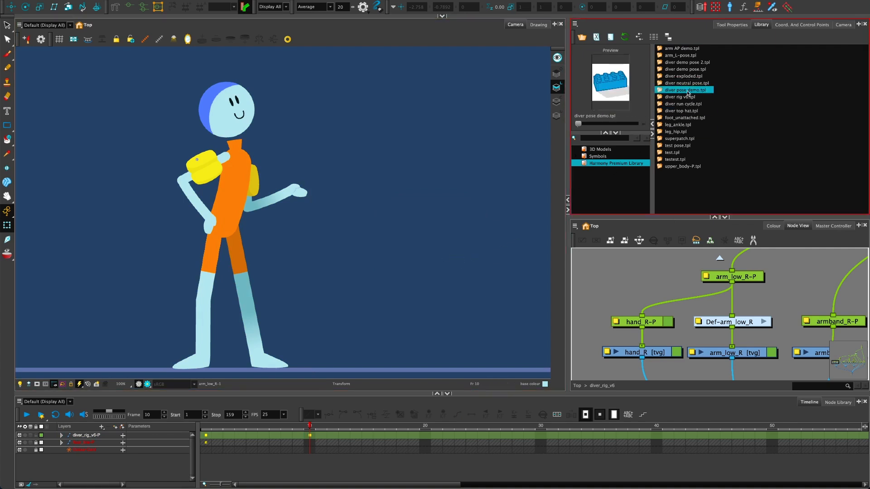
right_click(671, 93)
click(689, 155)
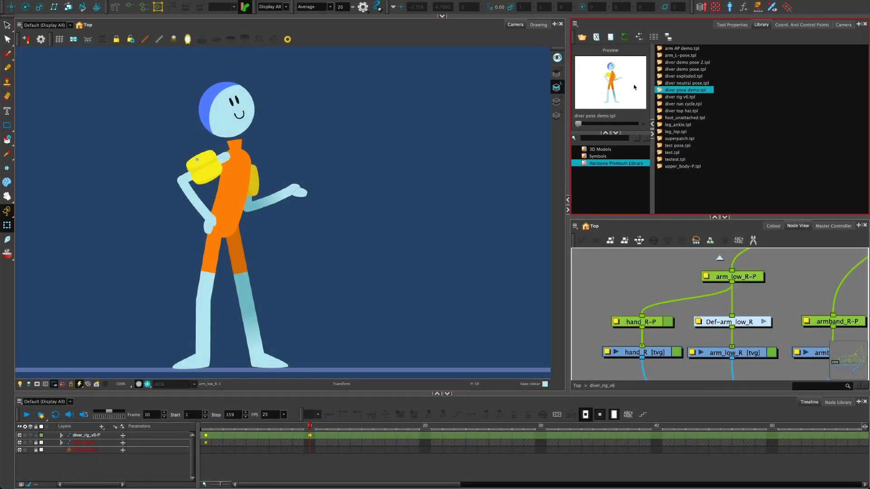
- Delete the diver_rig_v6-P keyframes at frame 10 and apply the diver pose demo template at frame 1
click(310, 436)
click(443, 414)
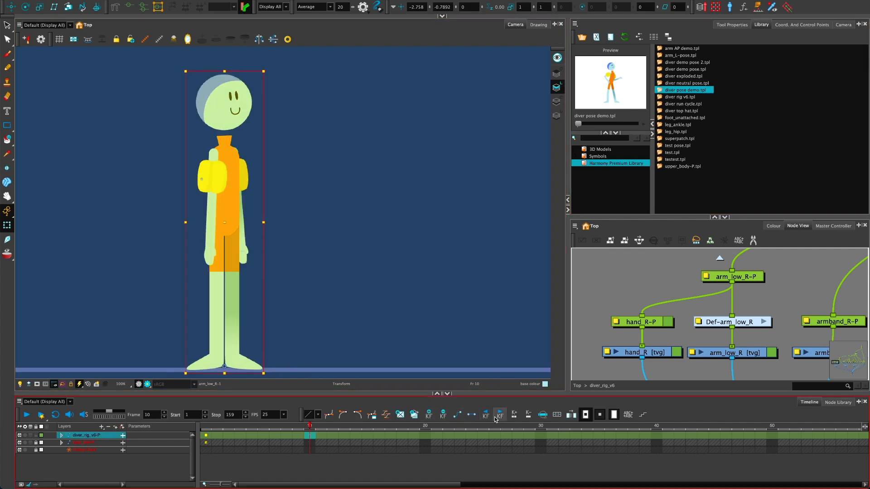
click(248, 440)
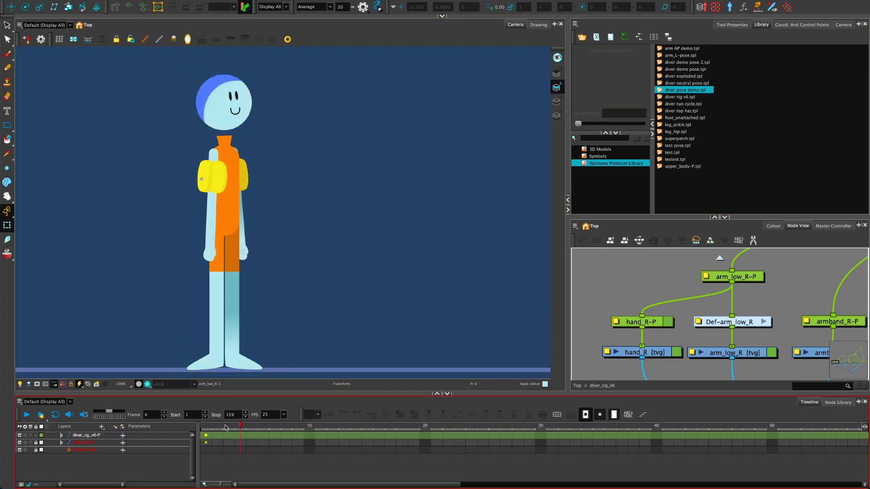
click(206, 426)
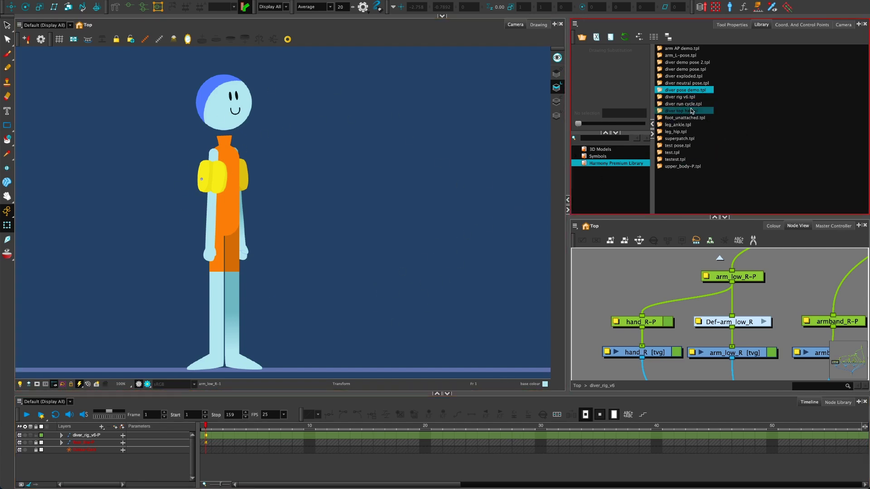
drag(662, 91, 207, 436)
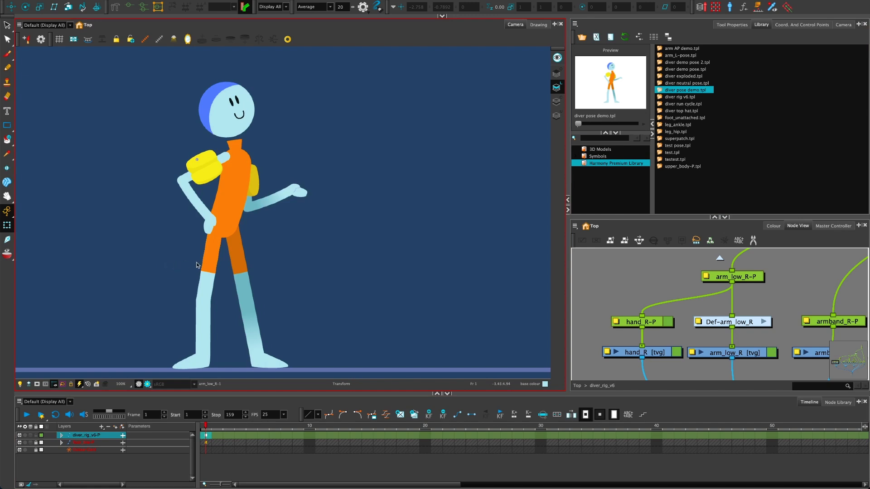
- Preview the diver run cycle template and apply it to diver_rig_v6-P starting at frame 10
click(663, 105)
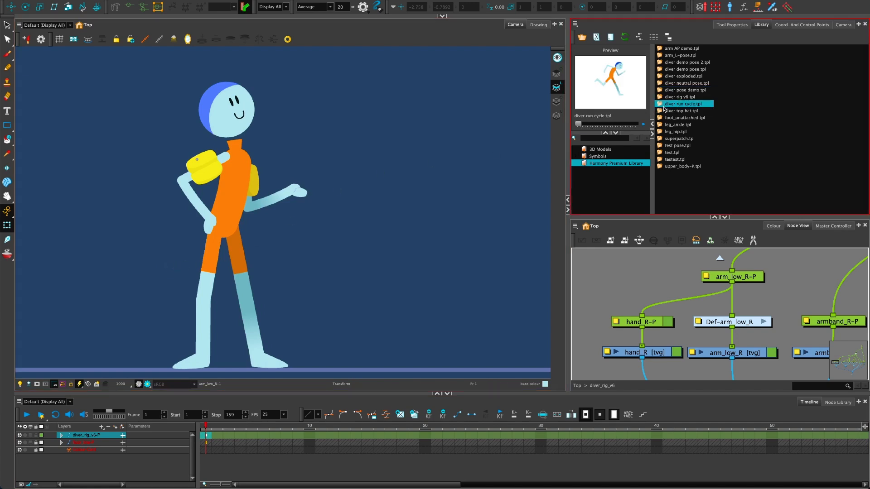
mouse_move(579, 124)
mouse_down()
mouse_move(594, 125)
mouse_move(563, 124)
mouse_up()
drag(660, 108, 318, 440)
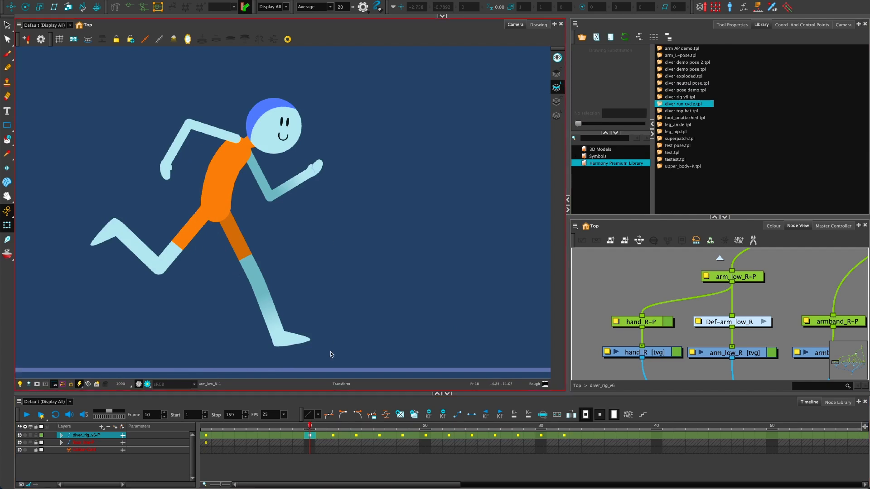
- Compare the standing pose at frame 7 with the run cycle from frame 10 to 15, checking the near armband
click(302, 428)
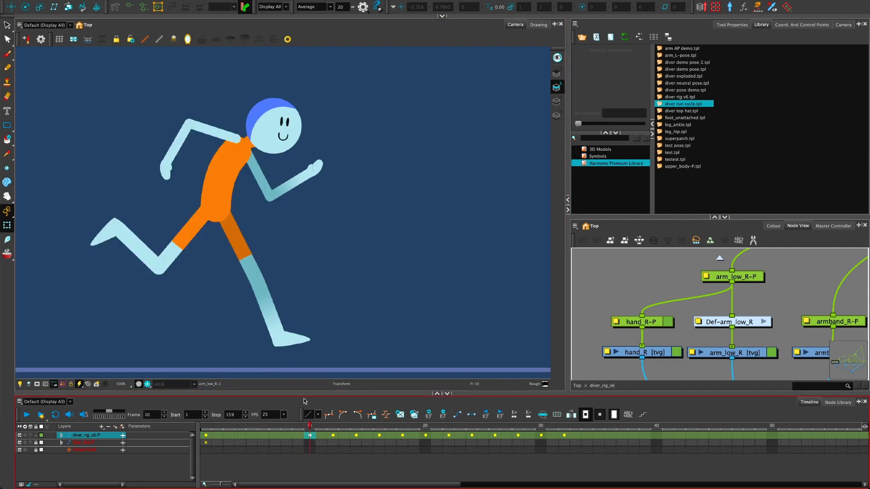
click(307, 428)
click(275, 429)
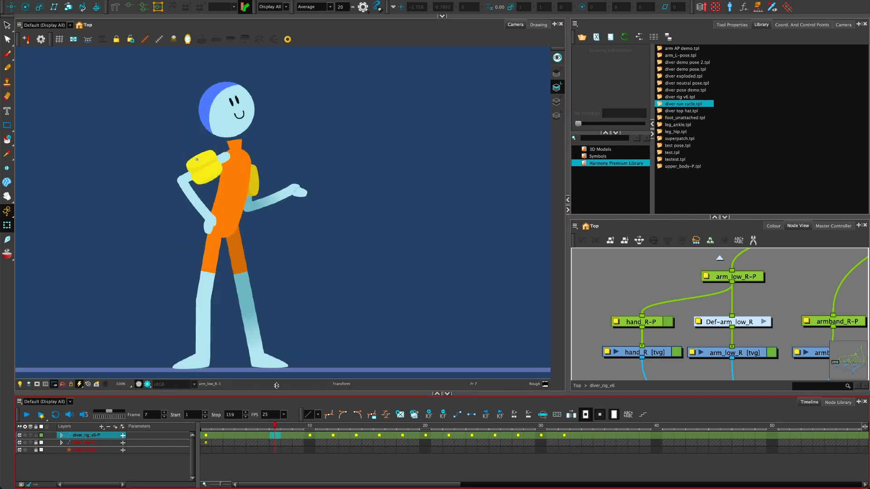
click(214, 170)
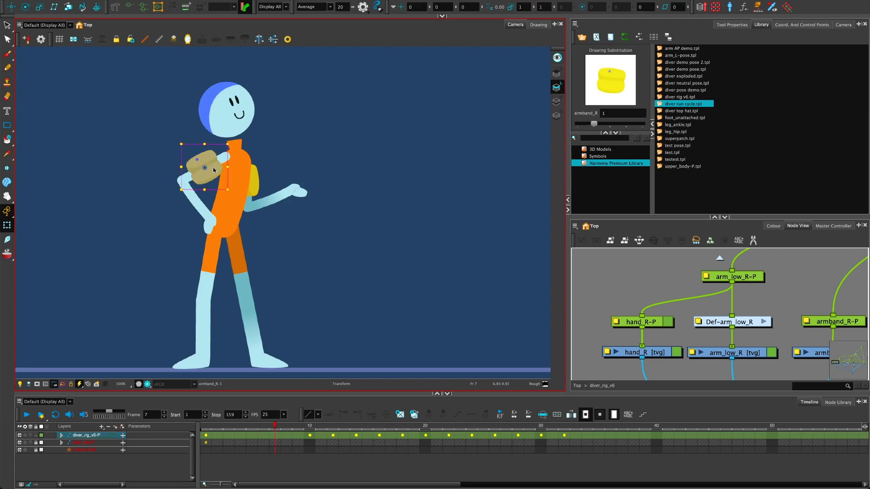
click(309, 428)
click(242, 122)
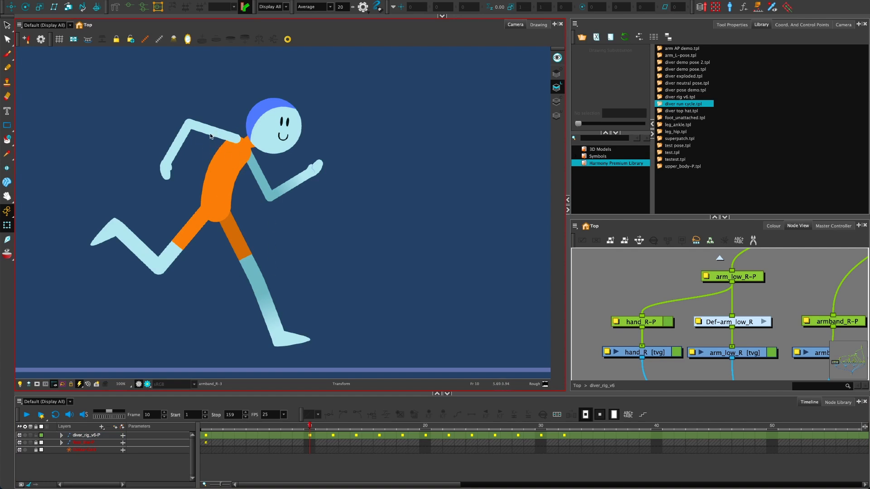
mouse_move(306, 425)
mouse_down()
mouse_move(295, 427)
mouse_move(314, 423)
mouse_up()
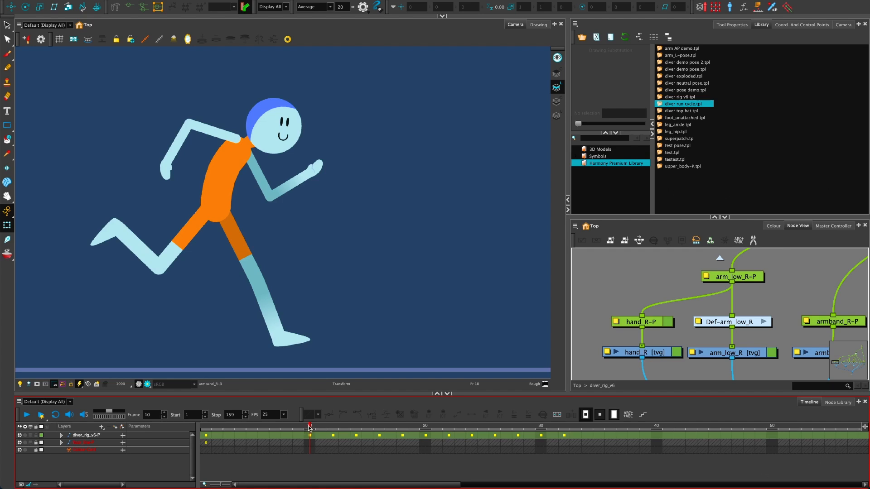
drag(308, 427, 377, 448)
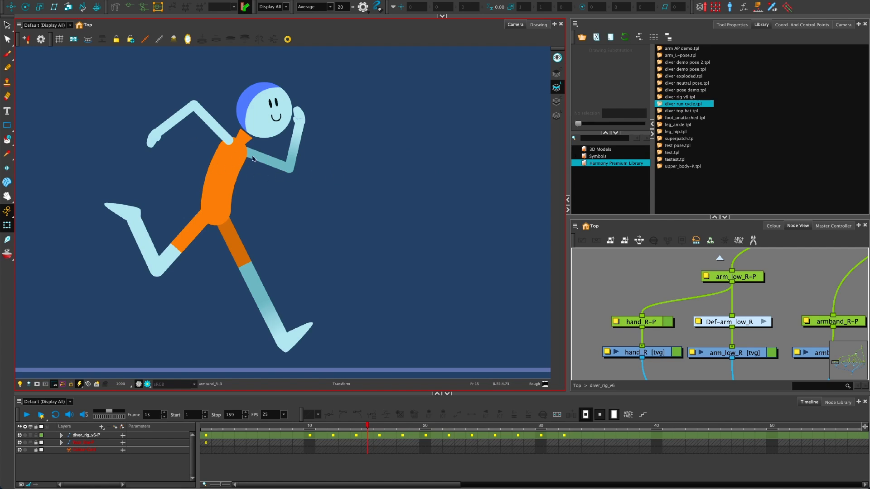
- Locate the near arm's peg in the timeline, delete the arm_L-P keyframes from frames 10 to 32, and scrub the run
click(212, 130)
click(211, 130)
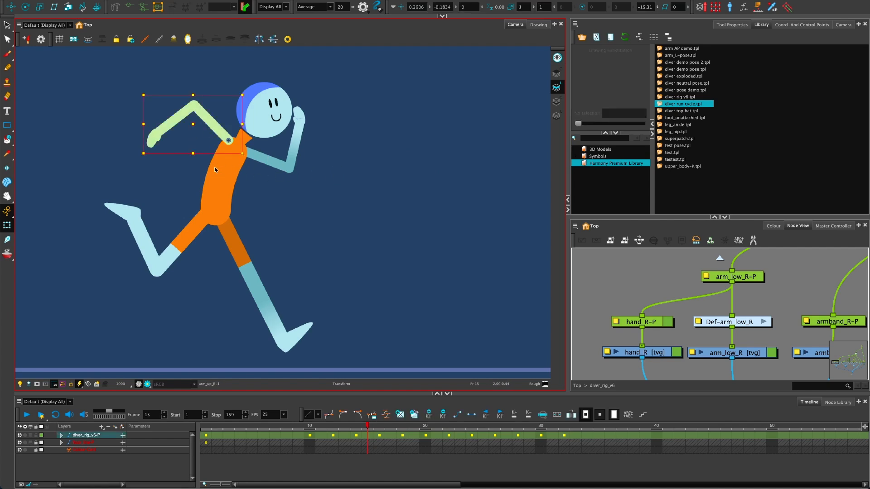
key(o)
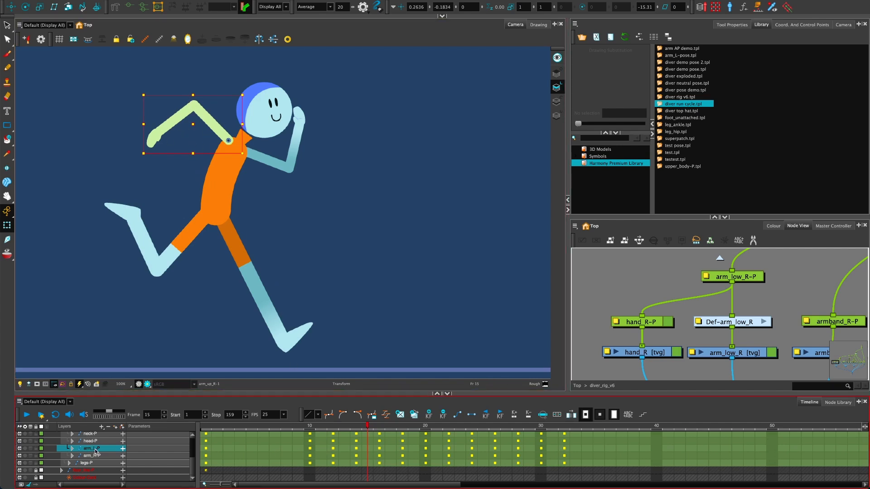
drag(311, 449, 565, 451)
click(442, 415)
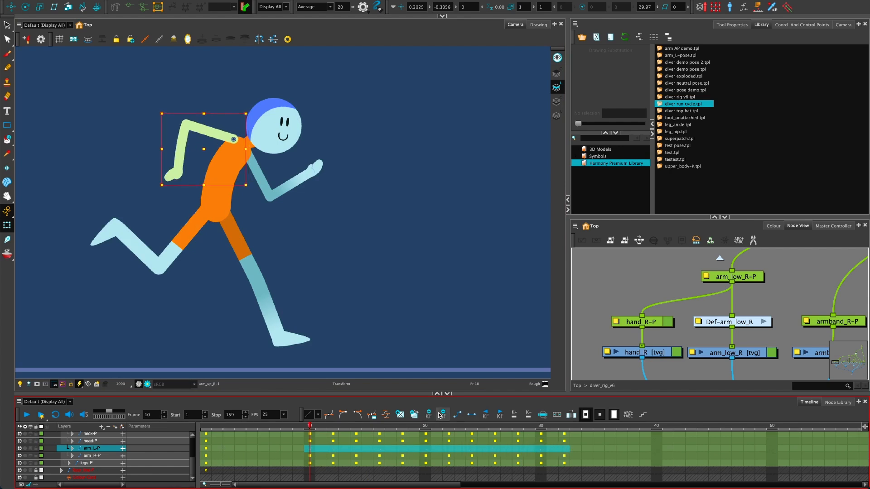
drag(311, 426, 479, 441)
click(309, 427)
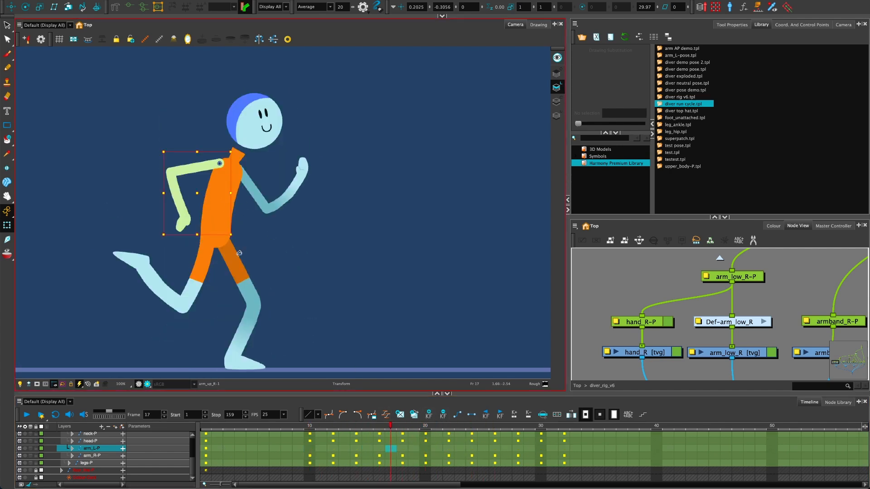
click(304, 426)
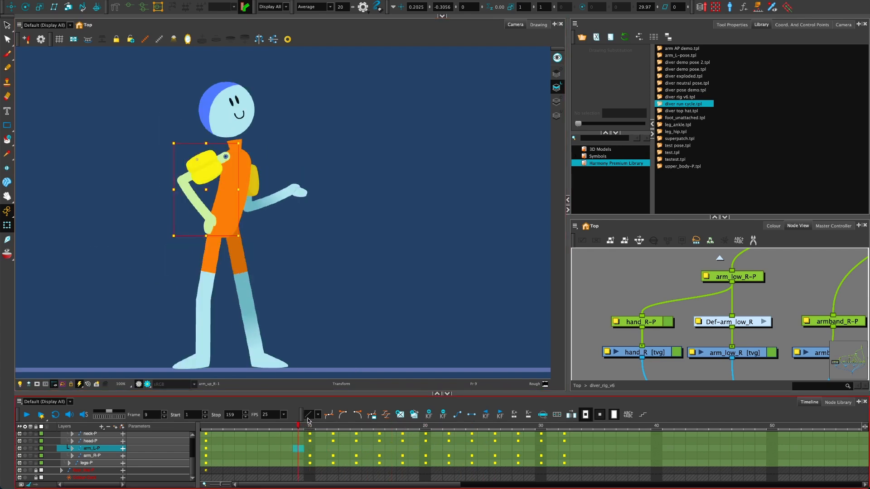
- At frame 10, swing the near arm forward across the chest, adjust its shoulder position and angle, and select the hand_R drawing
click(308, 427)
drag(164, 176, 268, 140)
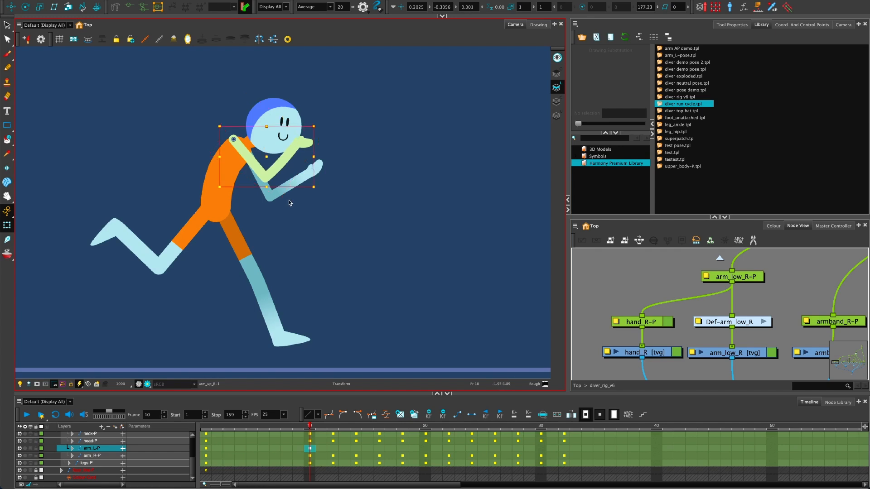
drag(267, 158, 270, 166)
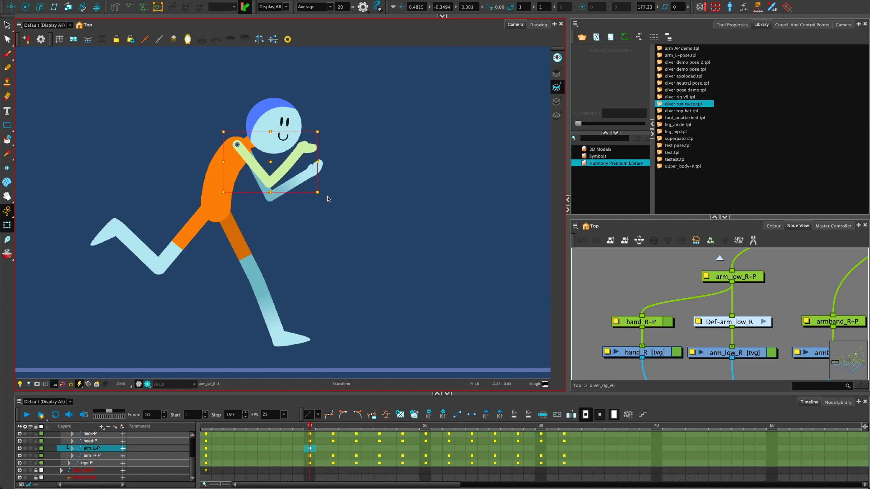
mouse_move(322, 194)
mouse_down()
mouse_move(319, 212)
mouse_move(319, 204)
mouse_up()
click(311, 175)
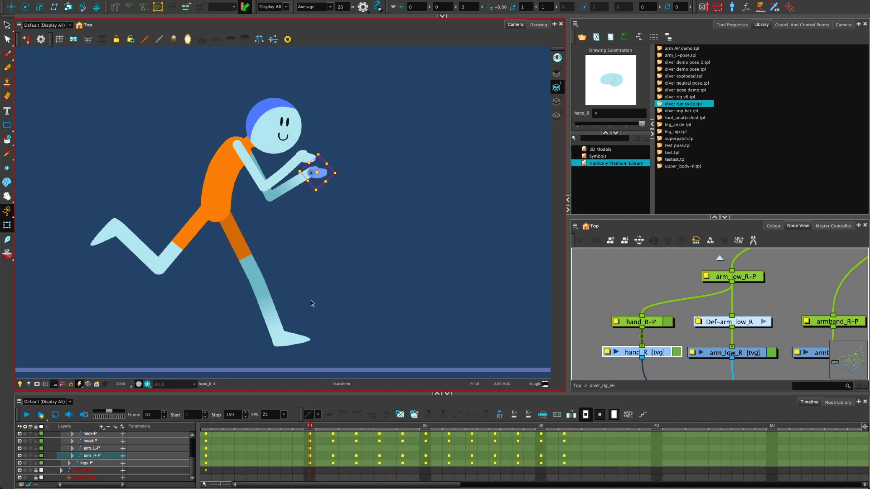
- At frame 12, adjust the near arm's pose in front of the chest using arm_L-P and select the hand_R drawing
click(314, 449)
click(332, 425)
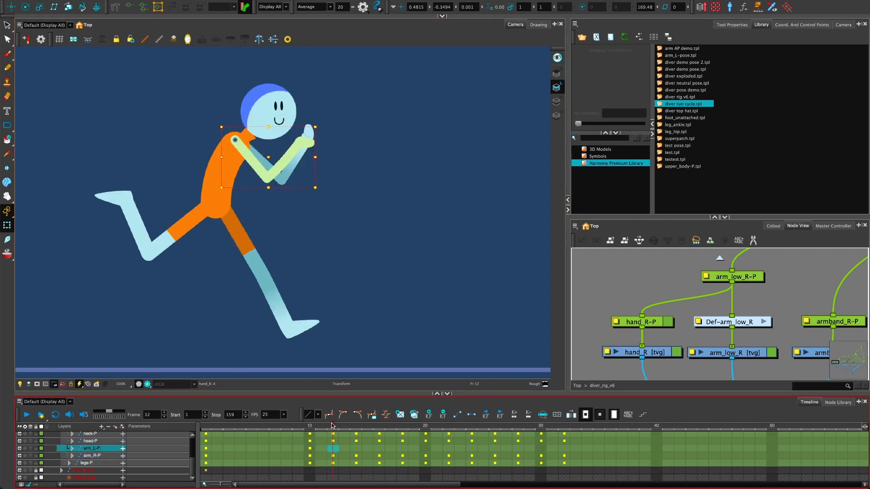
drag(320, 190, 325, 134)
click(306, 138)
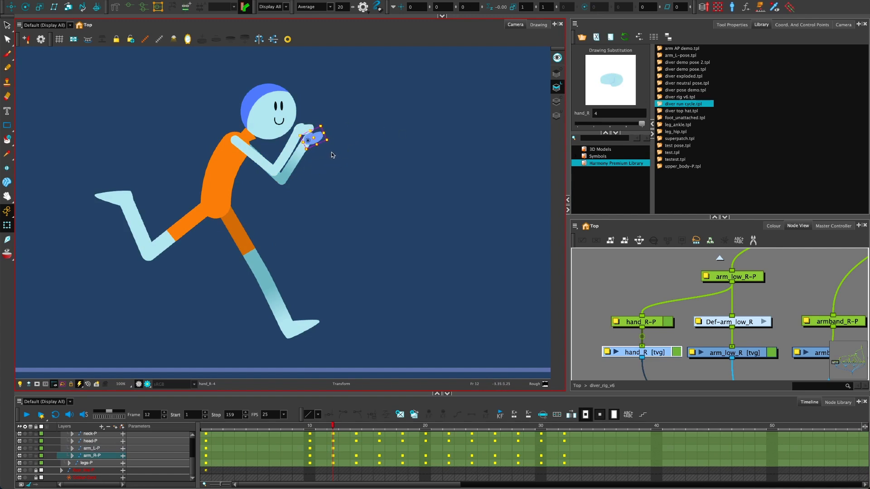
key(Escape)
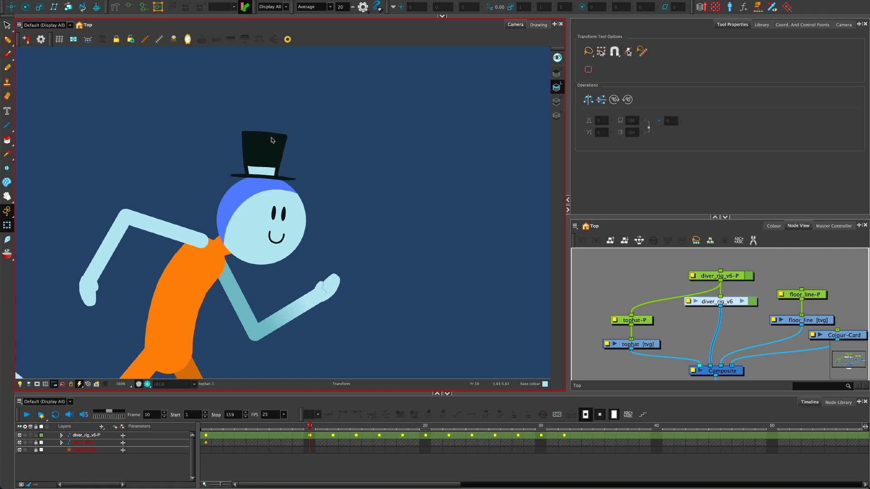
- Try moving the head drawing away from the top hat at frame 10, and undo the move
click(240, 208)
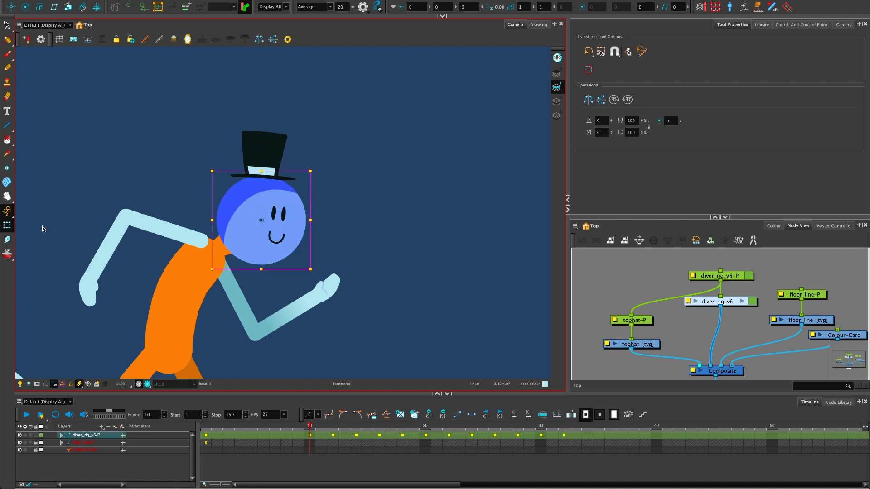
mouse_move(241, 211)
mouse_down()
mouse_move(299, 185)
mouse_move(248, 225)
mouse_up()
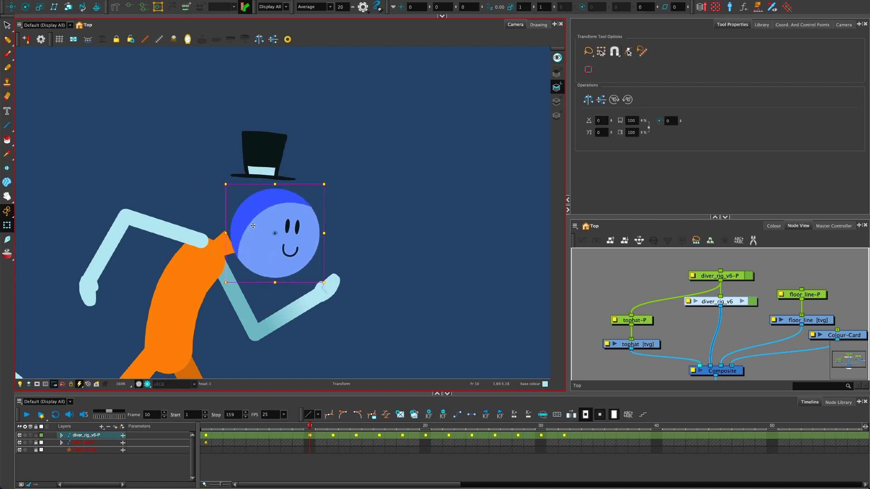
key(ctrl+z)
mouse_move(202, 170)
mouse_down()
mouse_move(200, 190)
mouse_move(210, 163)
mouse_up()
key(ctrl+z)
click(189, 146)
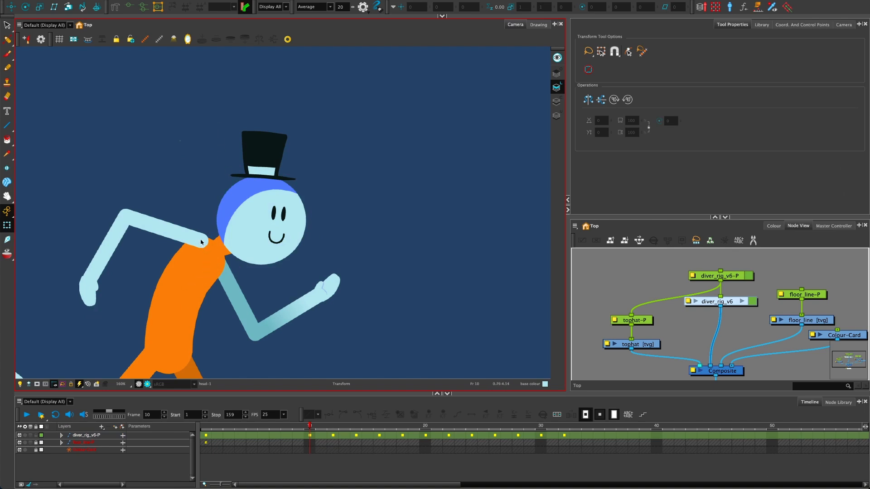
- Locate the head drawing inside the diver_rig_v6 node network and trace its connection up to head-P
click(649, 324)
click(248, 196)
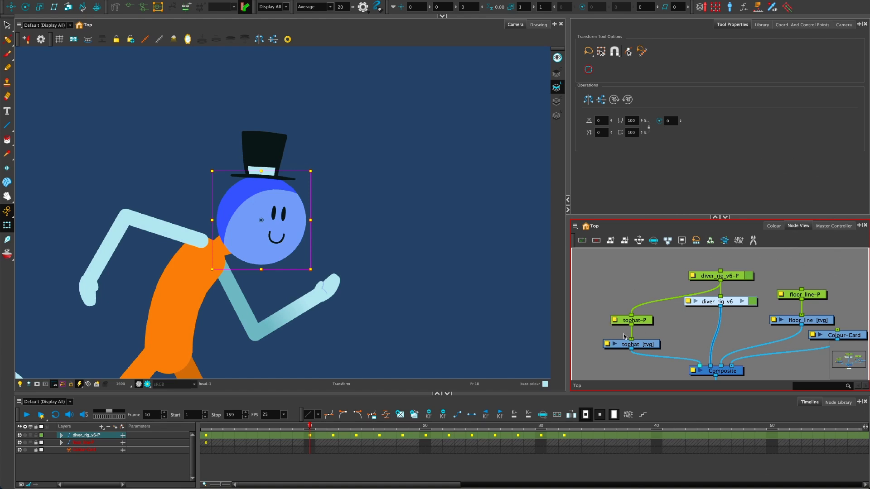
click(505, 198)
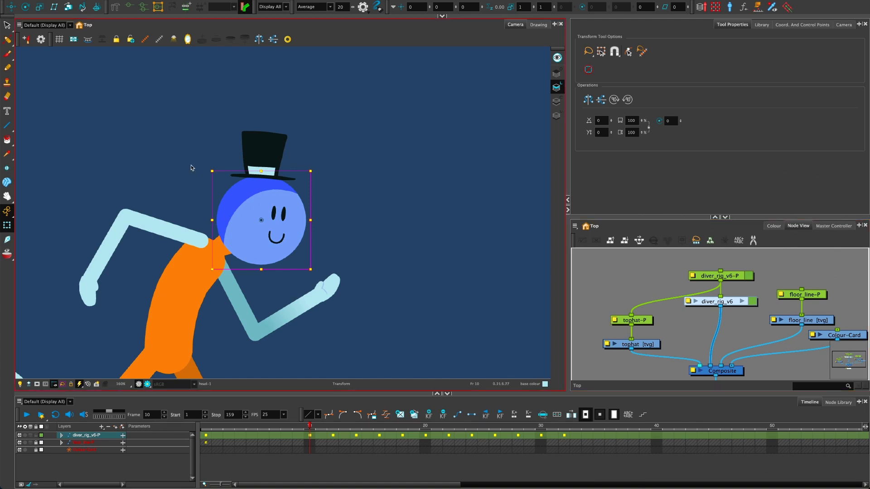
click(235, 205)
key(o)
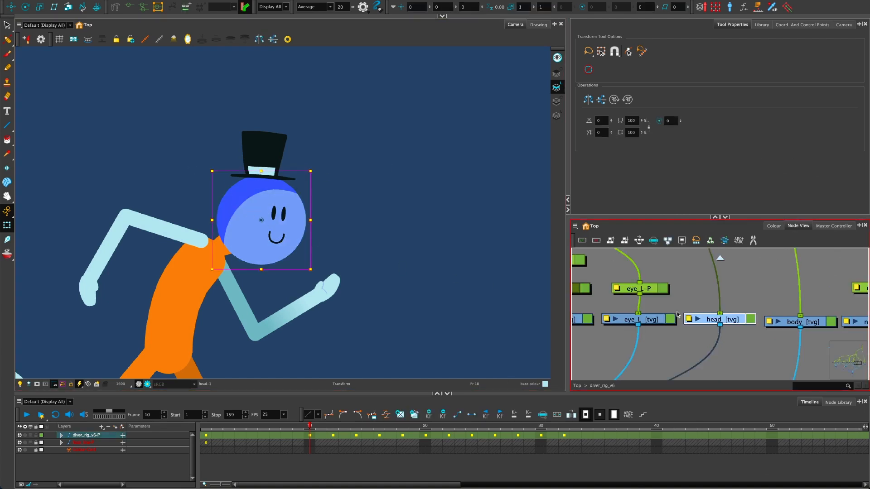
drag(683, 297, 718, 329)
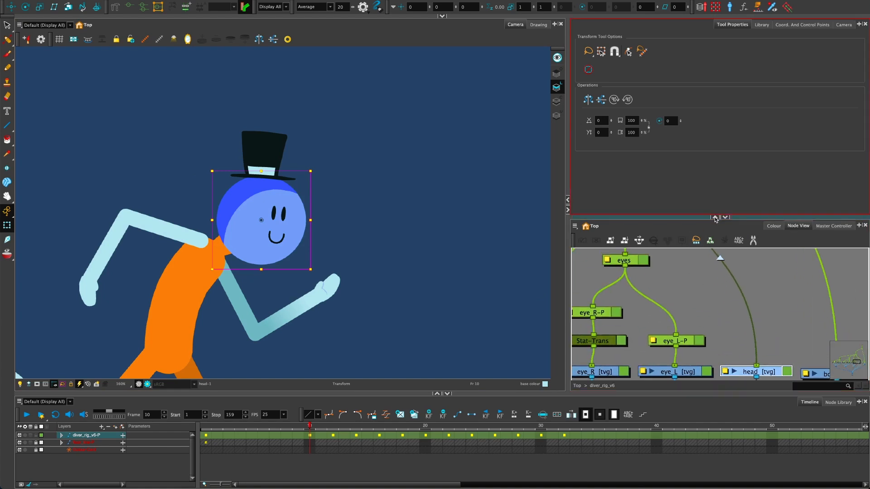
drag(690, 293, 720, 352)
drag(672, 252, 717, 388)
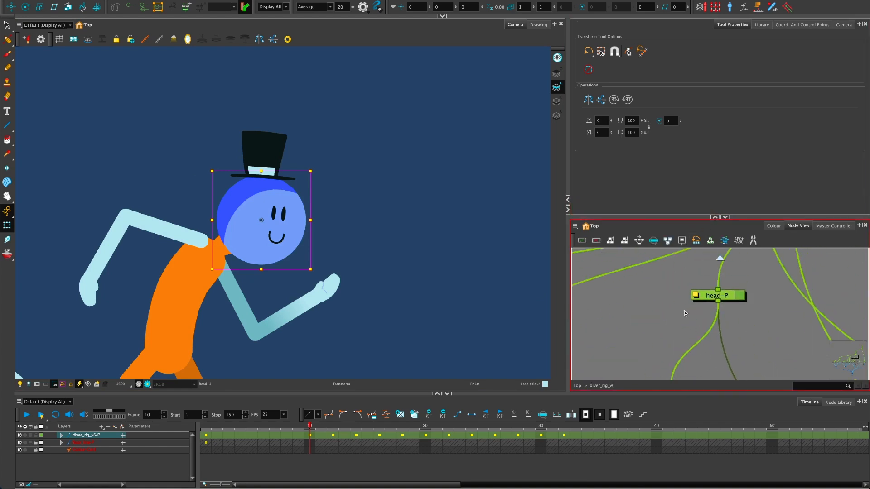
click(684, 311)
- Route head-P's output out of the diver_rig_v6 group as a new port and return to the top-level network
drag(712, 352, 701, 250)
drag(724, 372, 707, 267)
mouse_move(677, 362)
mouse_down()
mouse_move(715, 283)
mouse_move(698, 269)
mouse_up()
mouse_move(657, 342)
mouse_down()
mouse_move(684, 320)
mouse_move(650, 287)
mouse_up()
drag(662, 320, 679, 328)
key(super+shift+e)
- Reconnect tophat-P to the head output of the diver_rig_v6 group and move the rig nodes up for spacing
drag(629, 309, 627, 312)
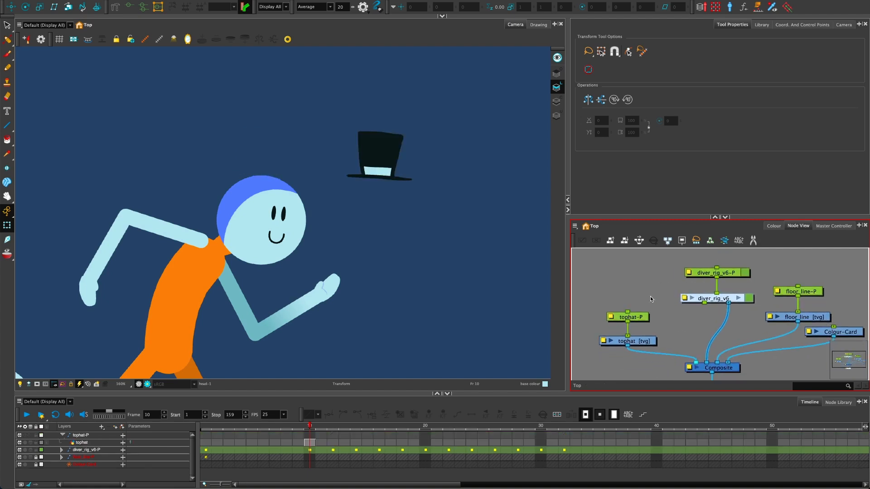
drag(704, 303, 627, 312)
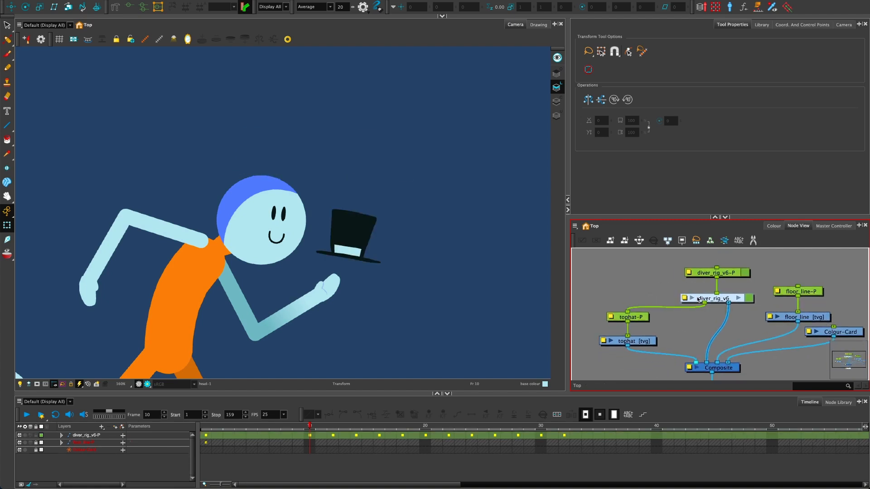
click(709, 299)
mouse_move(709, 296)
mouse_down()
mouse_move(707, 263)
mouse_move(706, 281)
mouse_up()
click(648, 294)
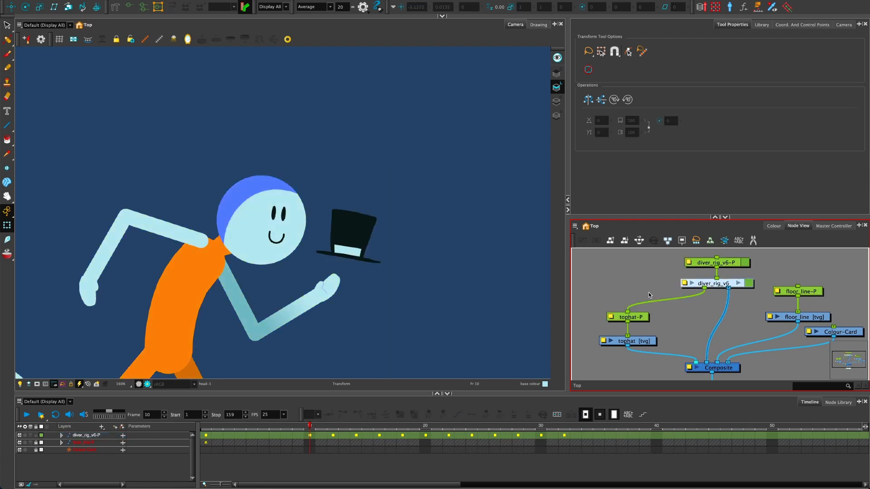
- Reposition the top hat onto the diver's head at frame 10 using tophat-P
click(630, 316)
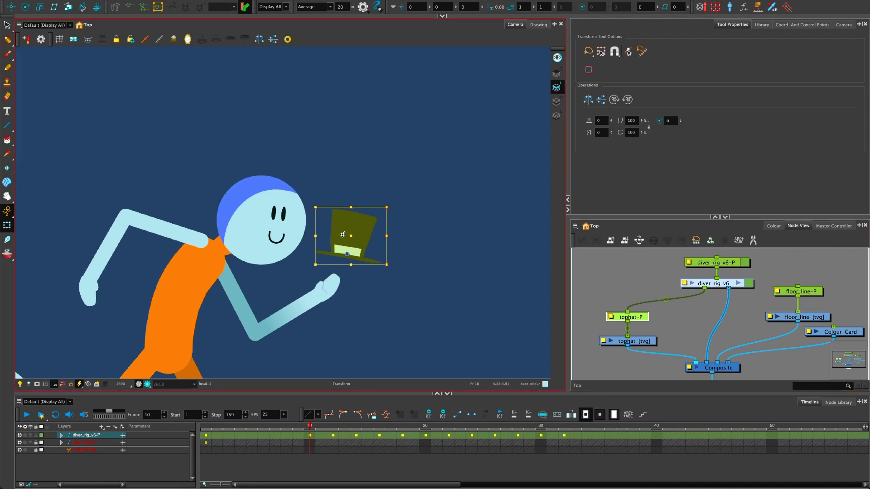
drag(347, 235, 271, 157)
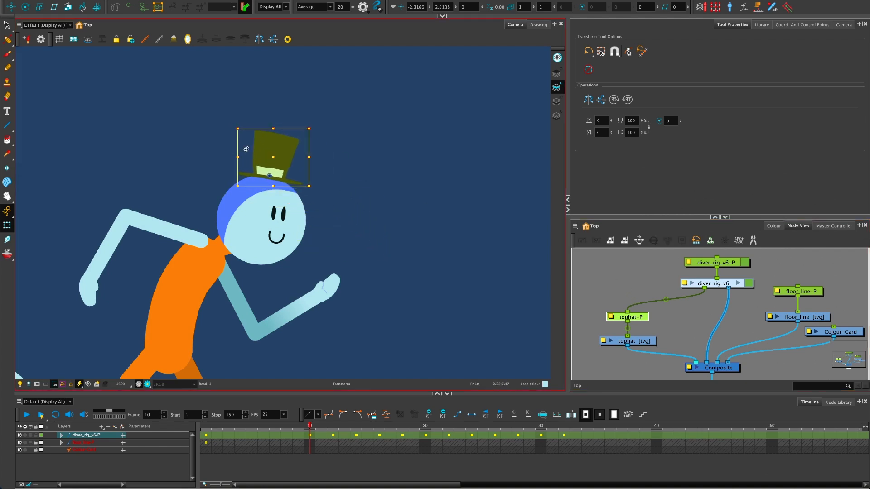
key(Escape)
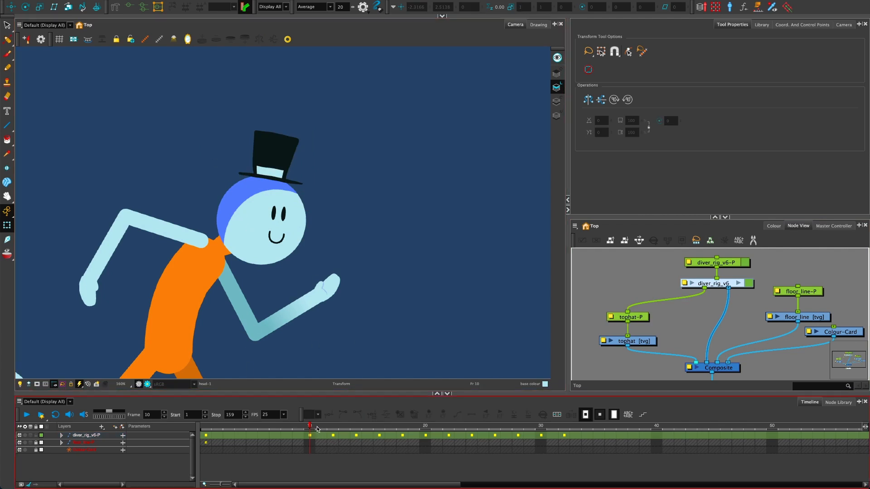
- Extend the tophat drawing's exposure from frame 10 to 33 and scrub the run from frame 10 to 14
mouse_move(316, 429)
mouse_down()
mouse_move(341, 434)
mouse_move(310, 431)
mouse_up()
click(275, 156)
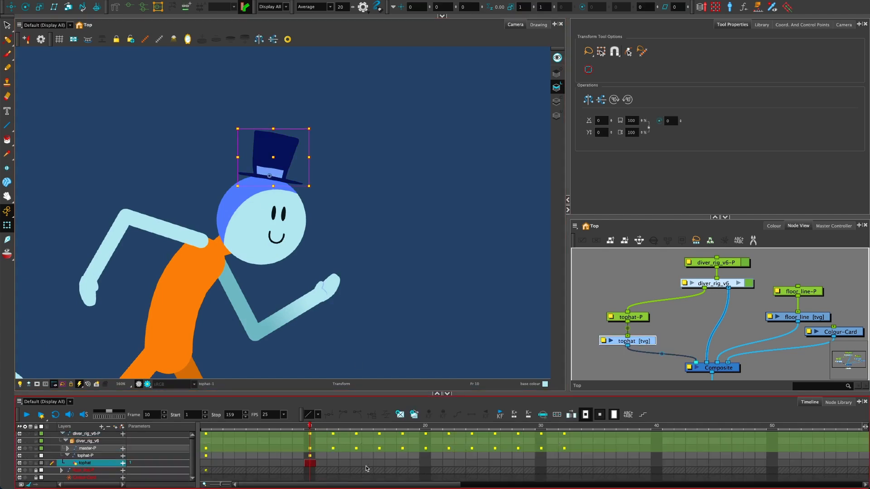
click(573, 464)
key(F5)
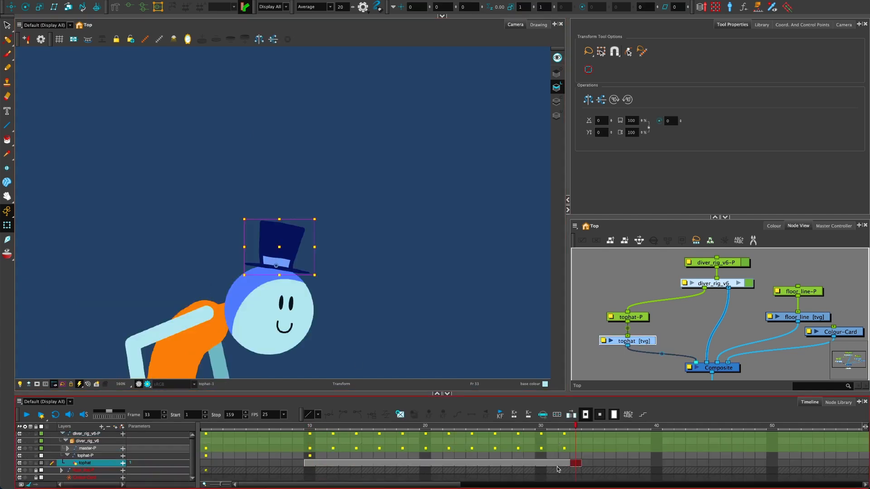
click(311, 434)
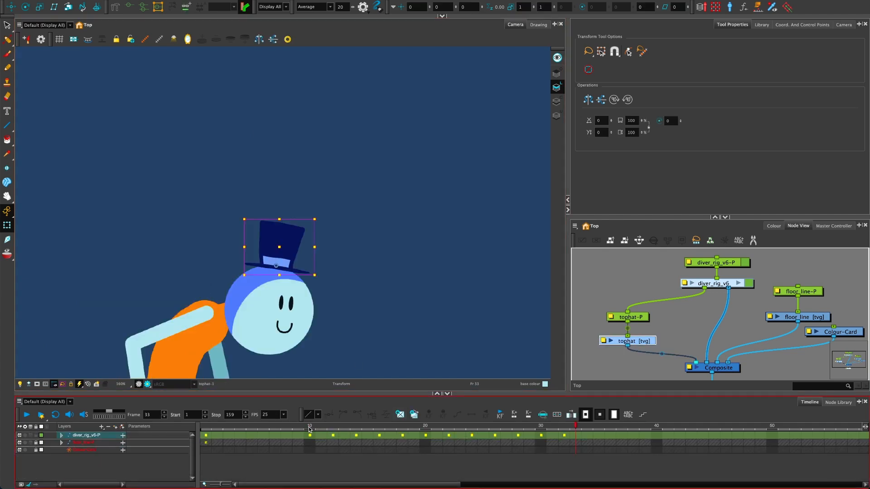
drag(311, 429, 356, 431)
key(Escape)
- Disable the tophat-P and tophat nodes, check the diver without the hat at frame 11, and enable them again
click(664, 284)
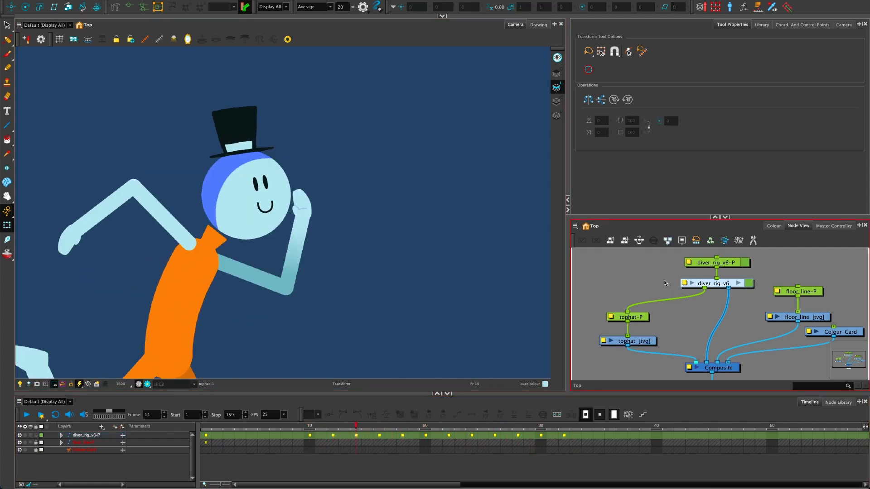
drag(621, 300, 632, 351)
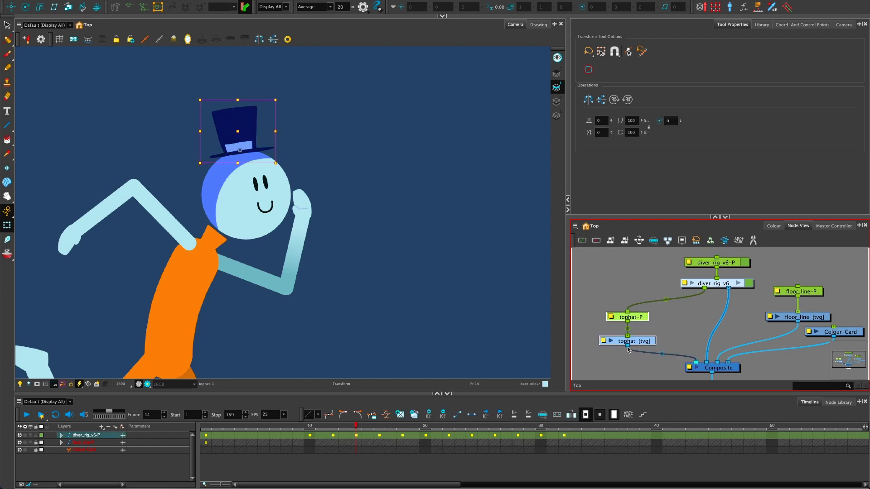
key(d)
mouse_move(311, 430)
mouse_down()
mouse_move(359, 429)
mouse_move(263, 431)
mouse_move(355, 431)
mouse_move(321, 431)
mouse_up()
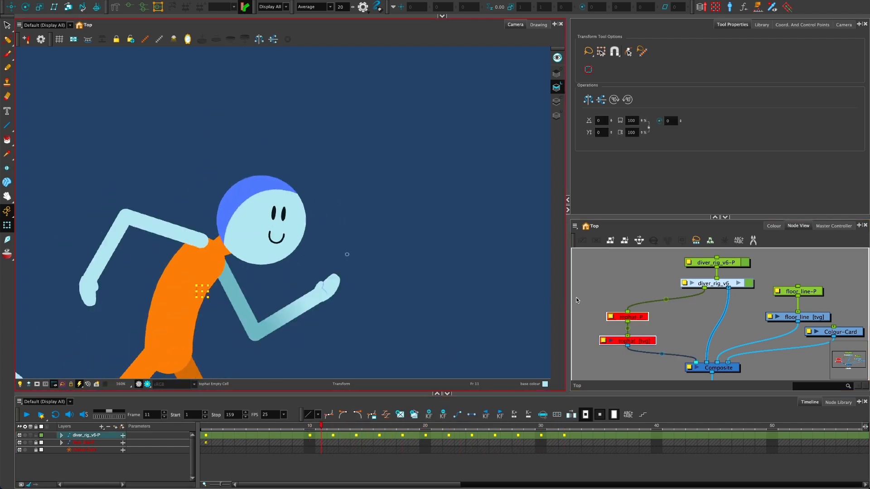
drag(575, 297, 621, 361)
key(d)
click(588, 277)
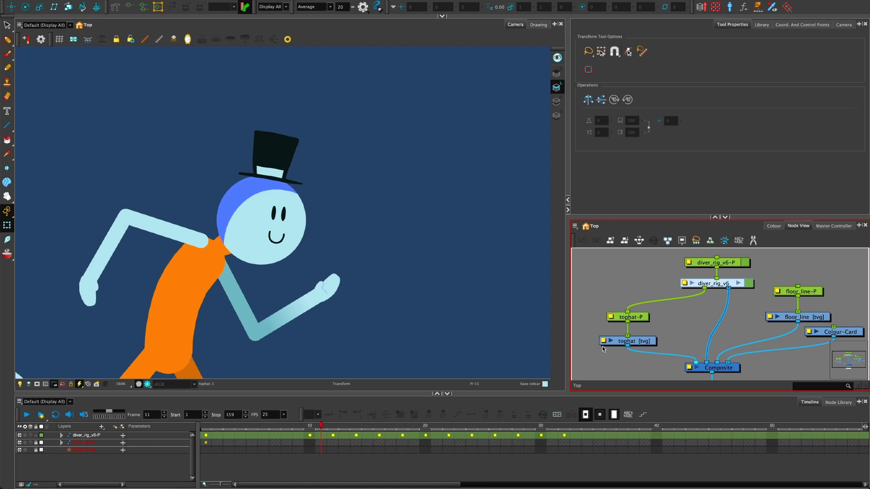
- Try deleting the tophat-P and tophat nodes from the network, and undo the deletion
drag(590, 297, 629, 353)
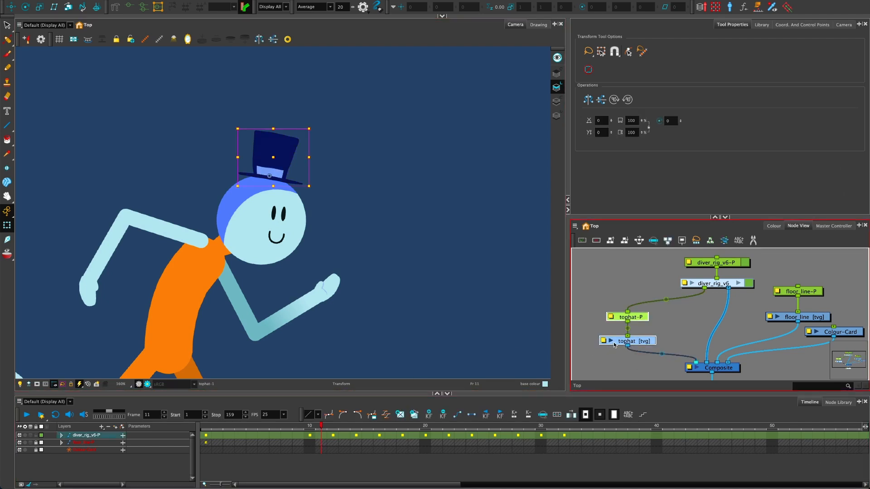
key(Delete)
click(497, 256)
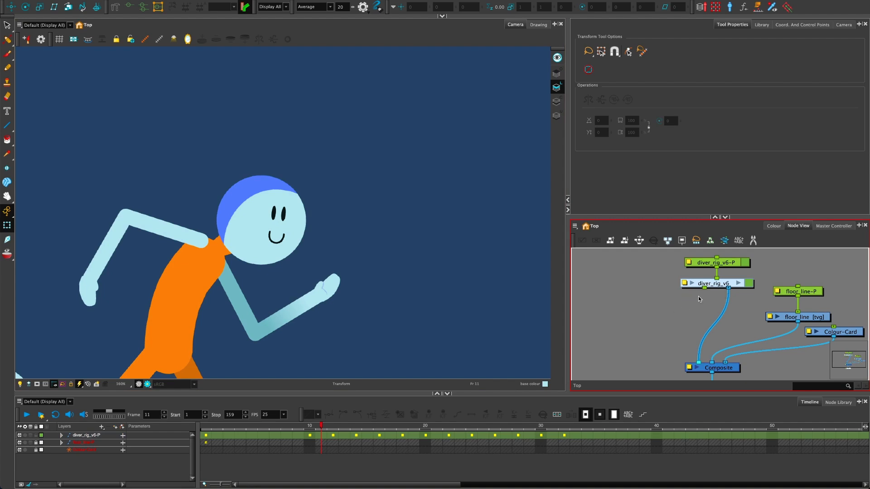
key(ctrl+z)
click(466, 276)
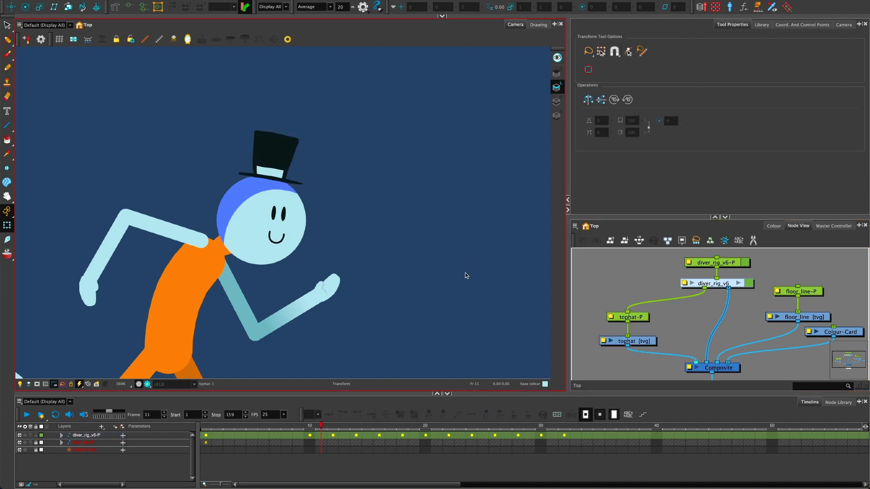
- View the whole running diver with the hat, and open the diver_rig_v6 group to examine its body-part node network
key(1)
drag(222, 346, 260, 249)
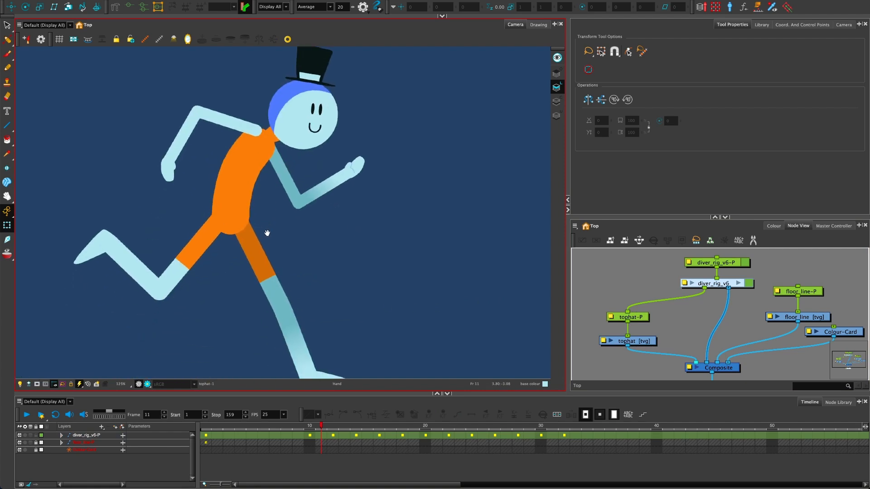
key(1)
drag(307, 264, 294, 253)
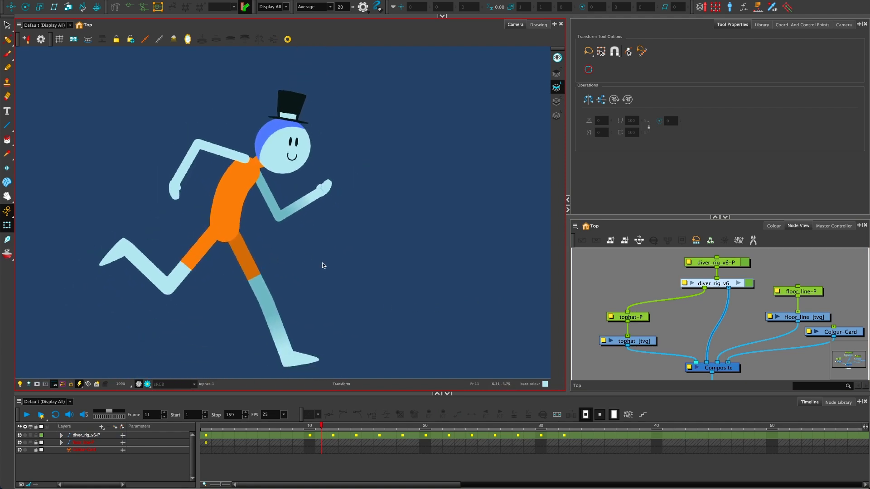
click(679, 261)
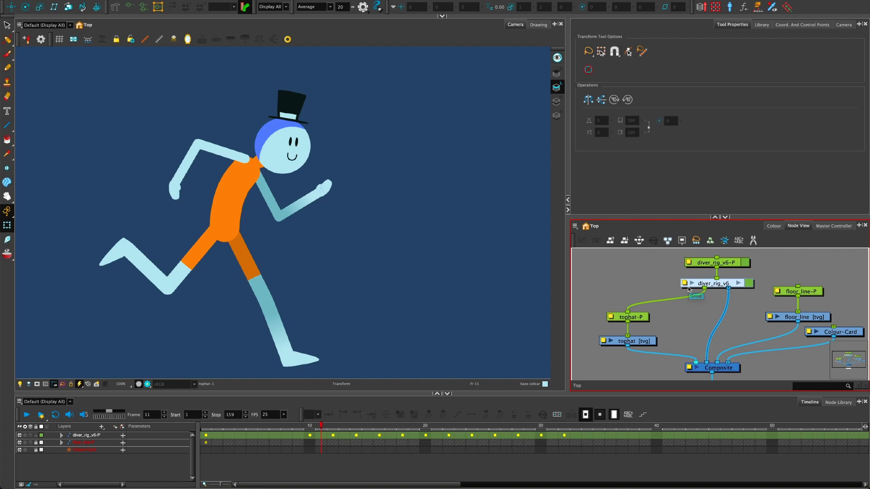
click(737, 283)
drag(640, 295, 632, 339)
scroll(618, 303, down, 2)
drag(619, 303, 663, 308)
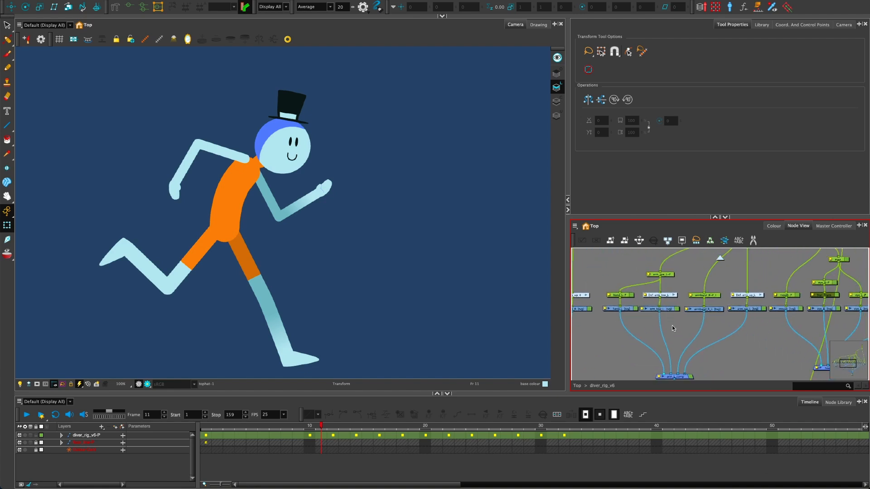